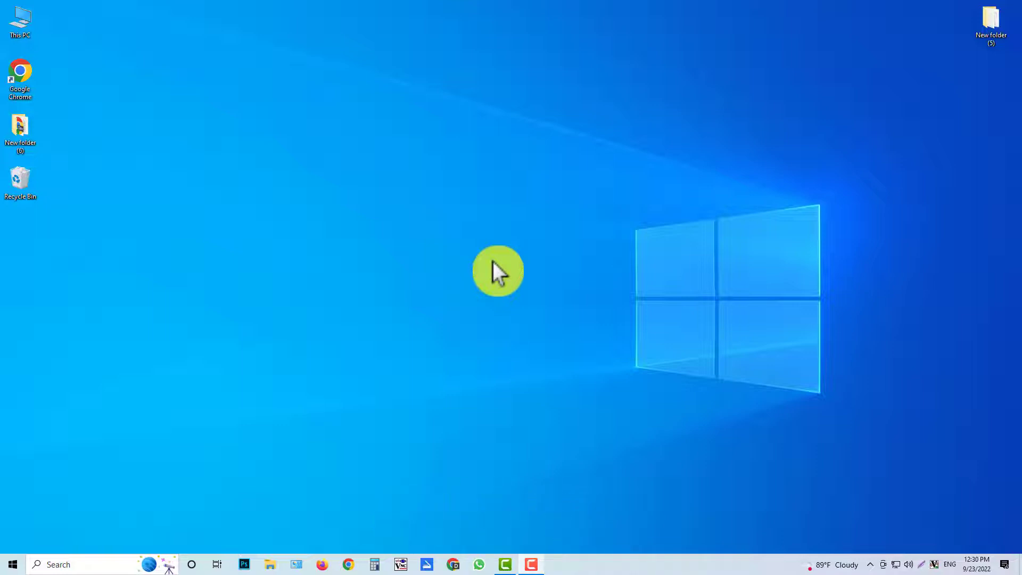
Step: Open Task Manager and look through the list of startup programs
right_click(667, 564)
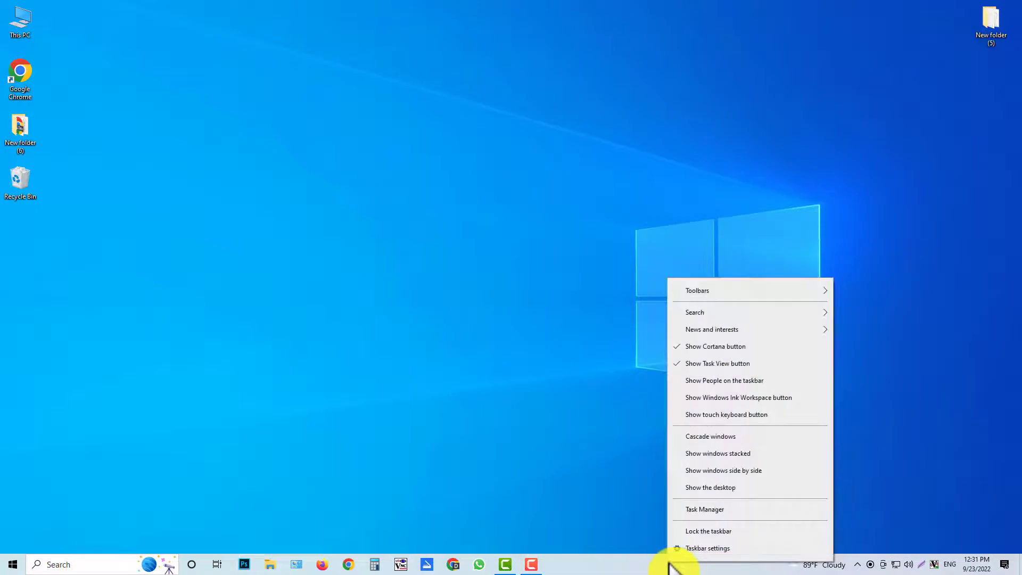
click(712, 510)
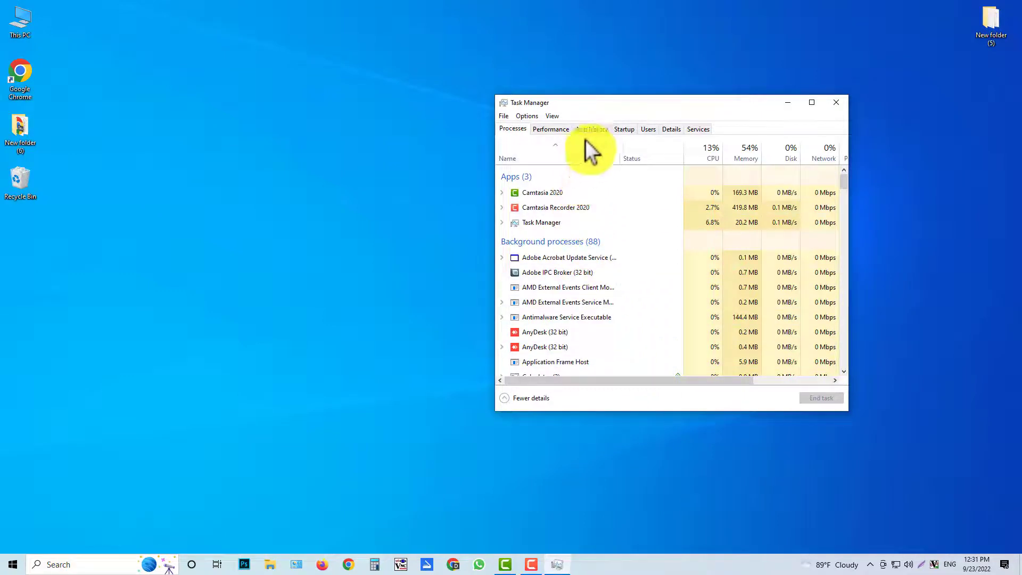
click(623, 129)
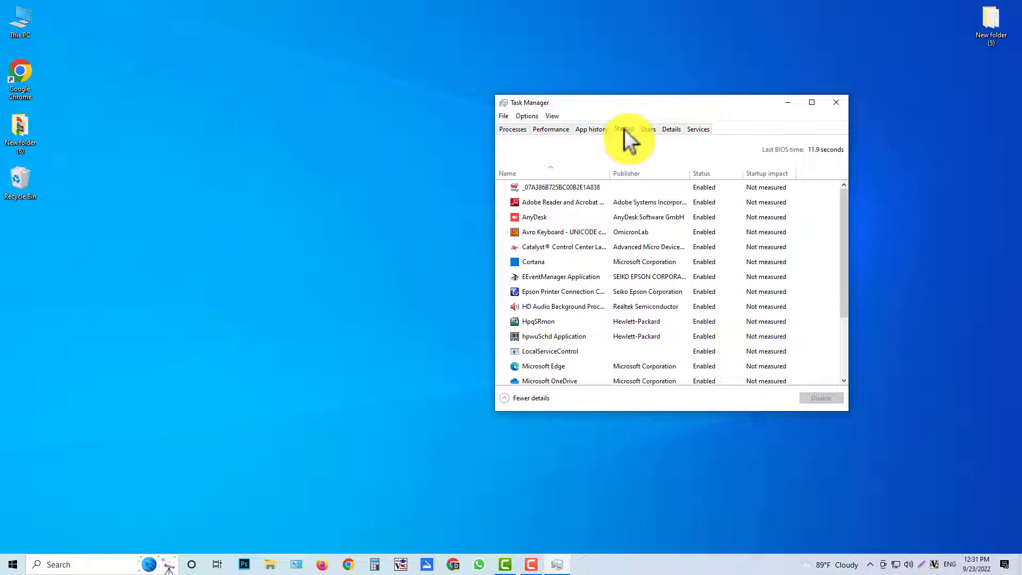
scroll(564, 309, down, 2)
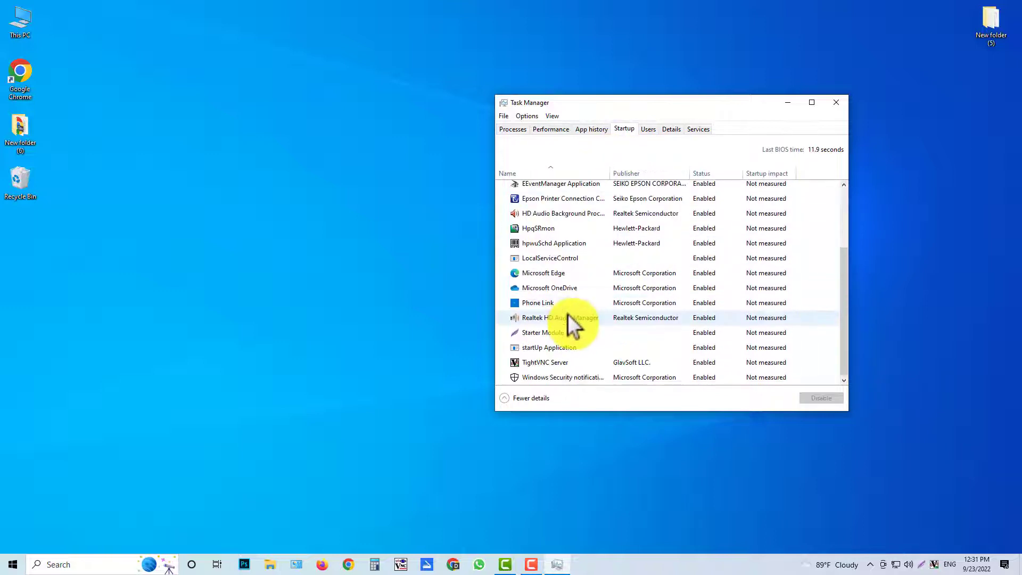
scroll(568, 306, up, 2)
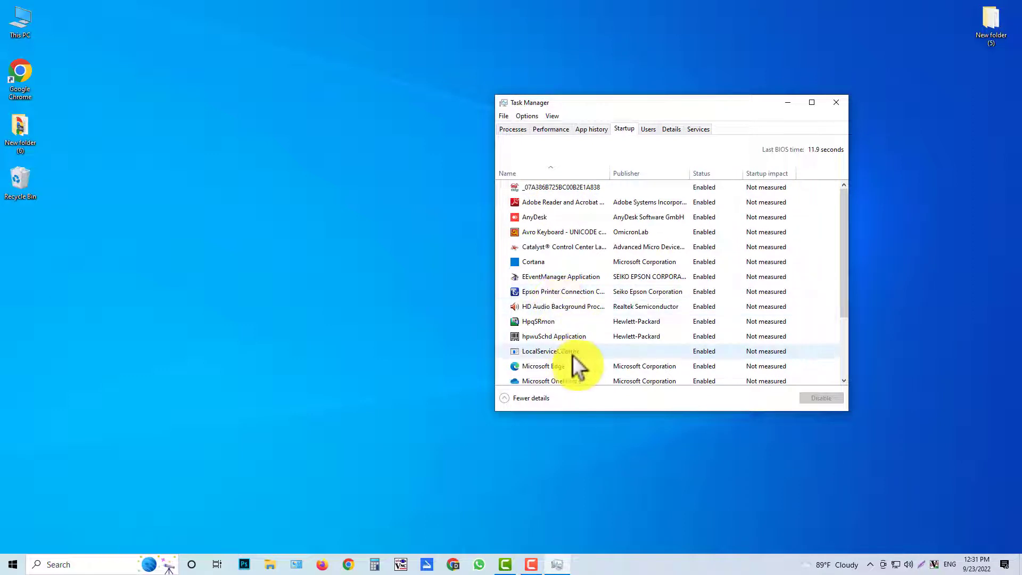
Step: Disable LocalServiceControl and Phone Link from launching at startup
right_click(550, 353)
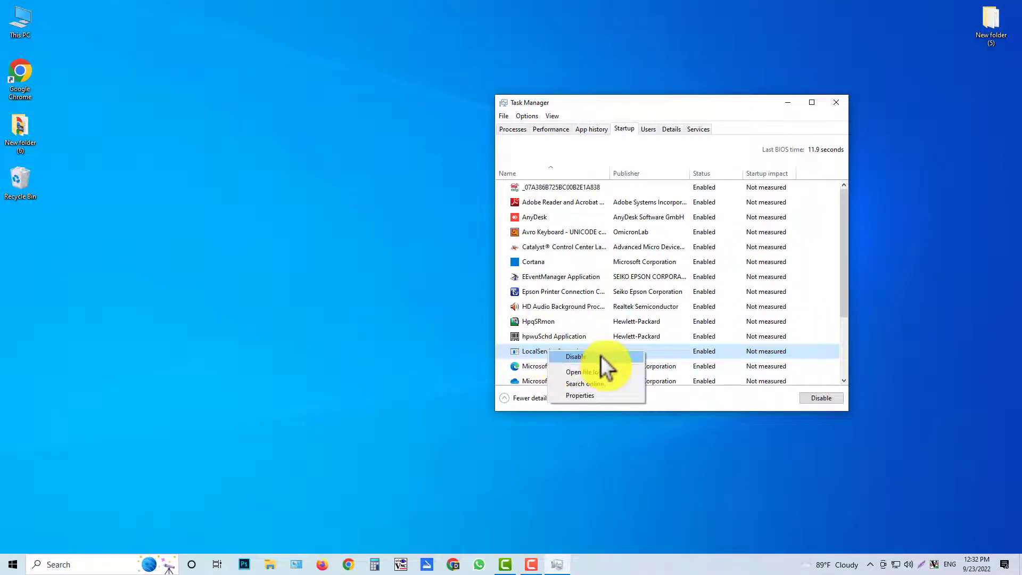
key(Escape)
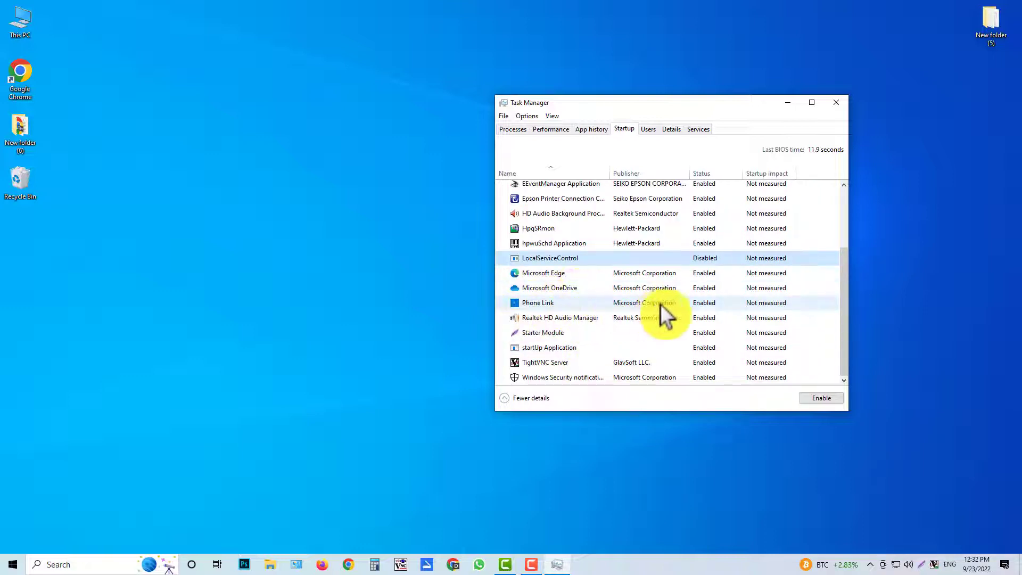
right_click(536, 305)
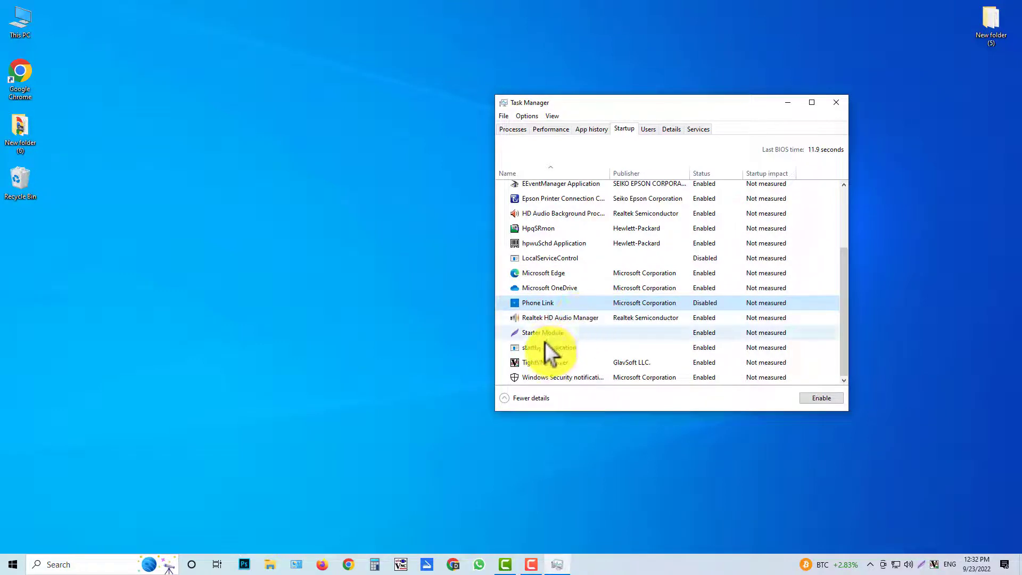
Step: Disable Microsoft Edge from launching at startup
click(550, 287)
click(545, 276)
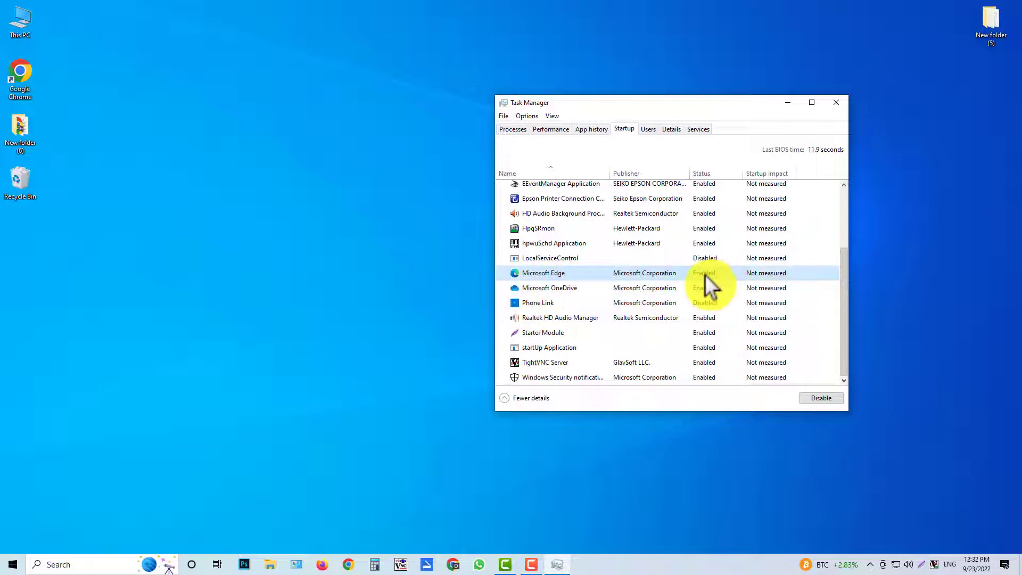
right_click(547, 273)
click(584, 278)
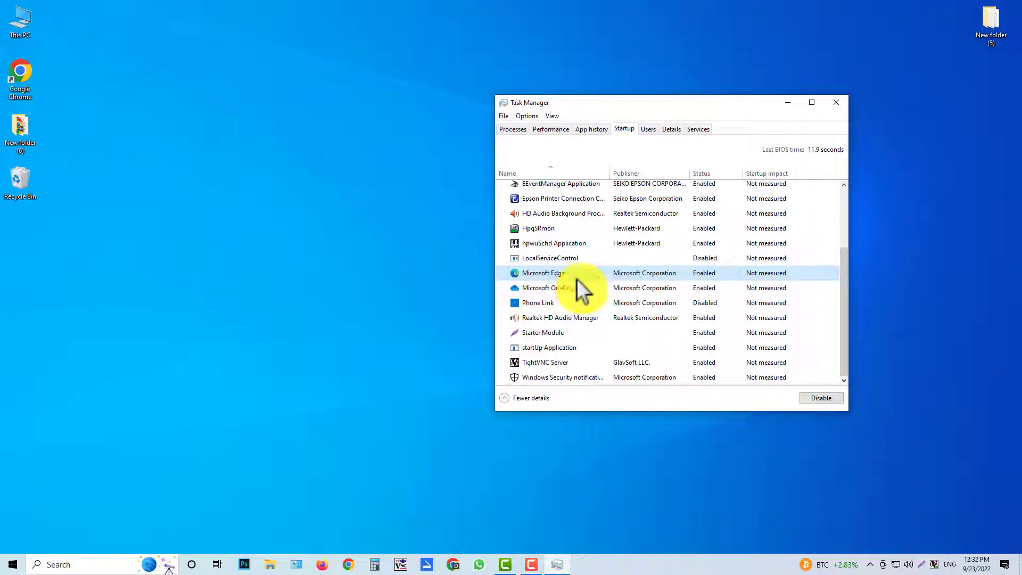
scroll(577, 280, up, 2)
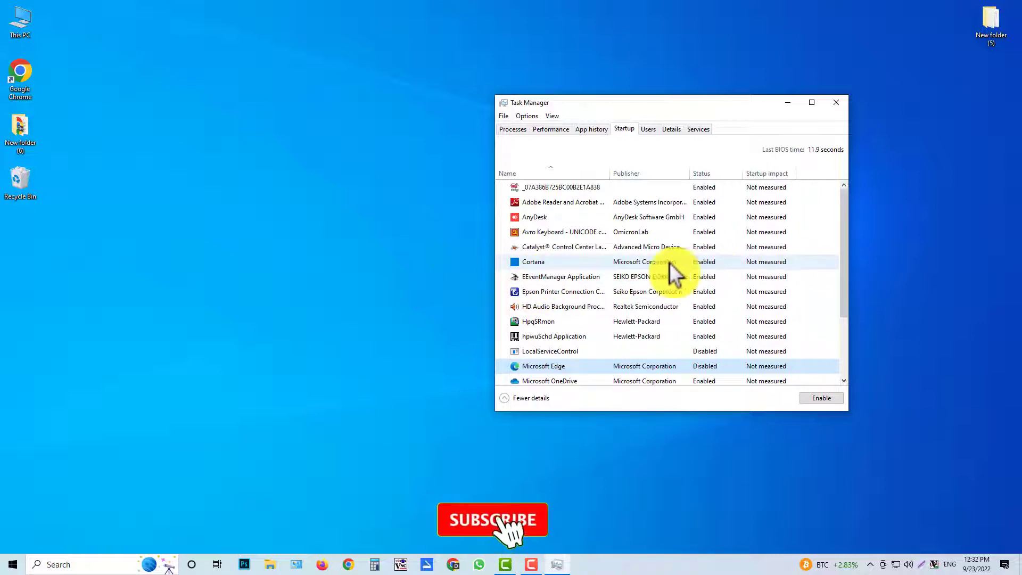
Step: Disable Cortana from launching at startup and close Task Manager
click(528, 261)
right_click(541, 258)
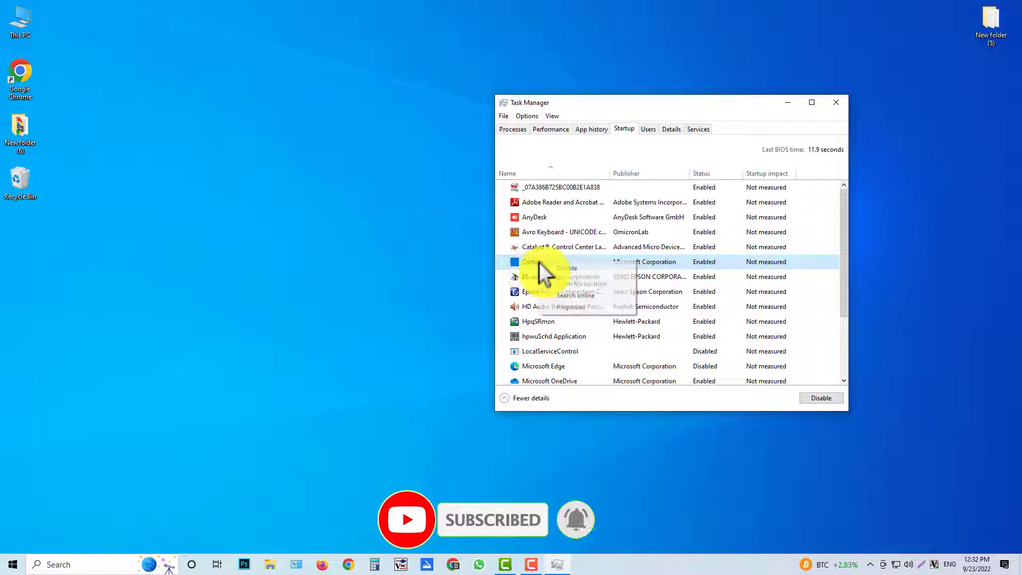
click(584, 269)
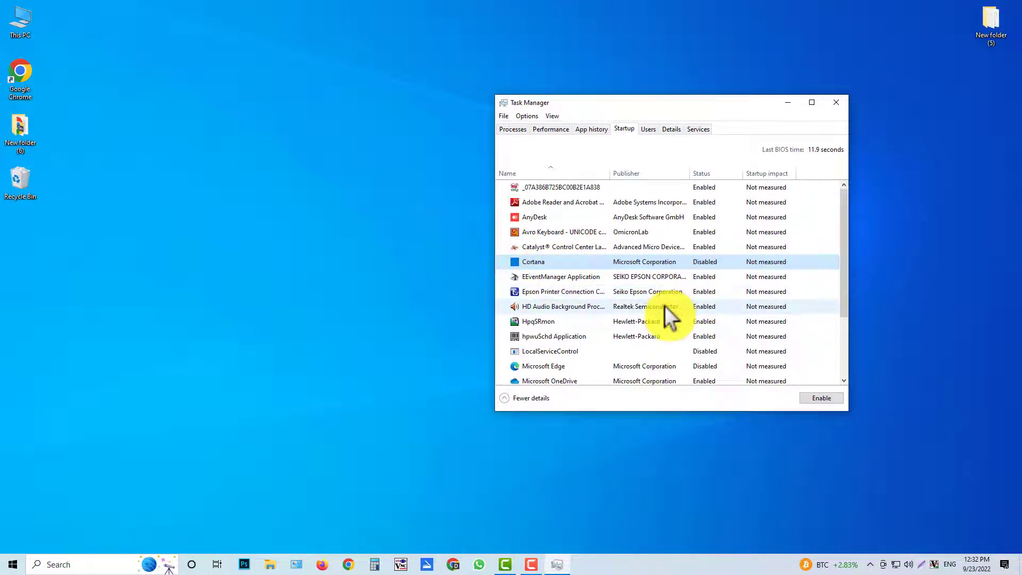
click(835, 103)
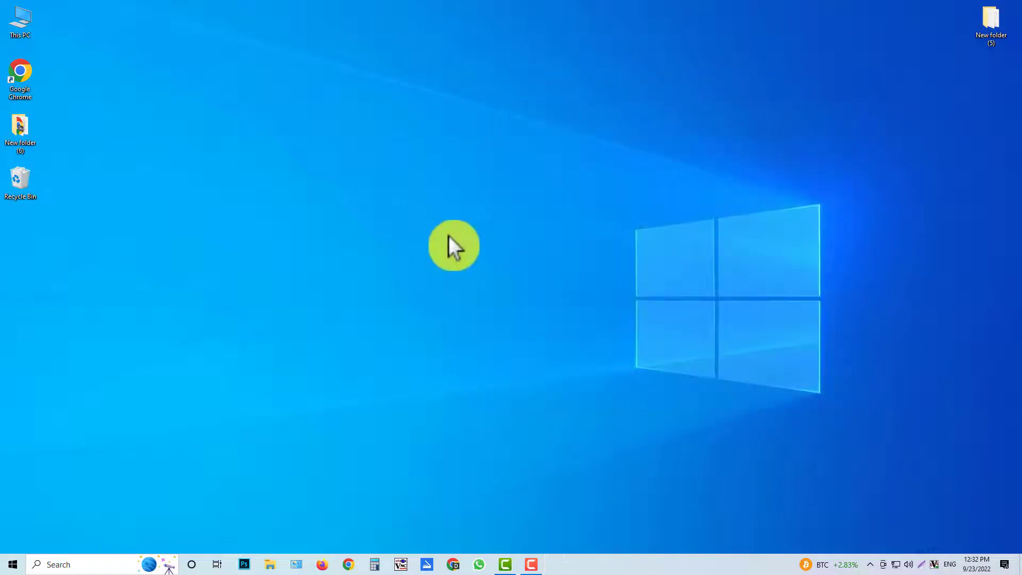
right_click(449, 235)
click(481, 281)
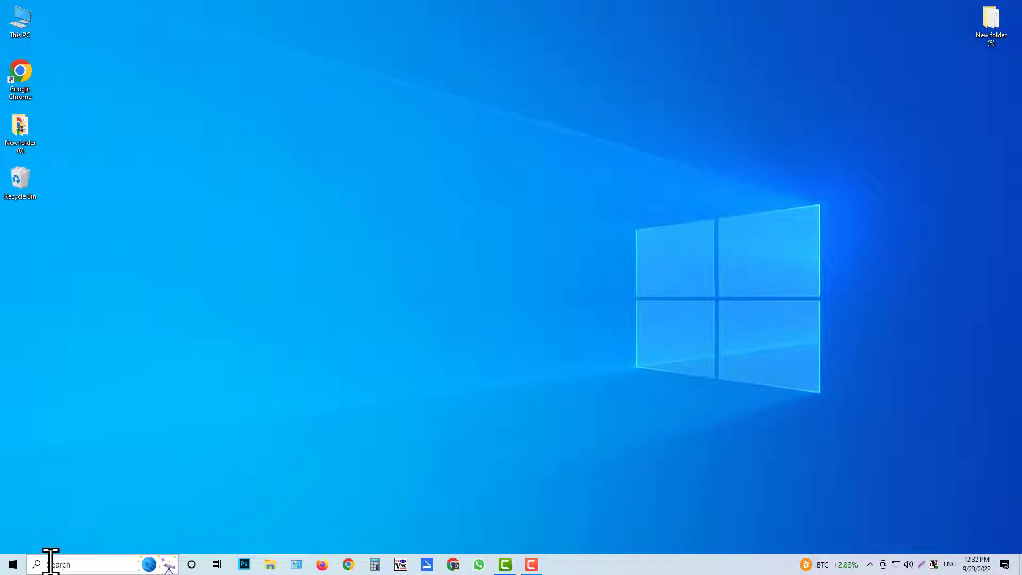
Step: Find the Run app through Windows search and use it to launch services.msc
key(super)
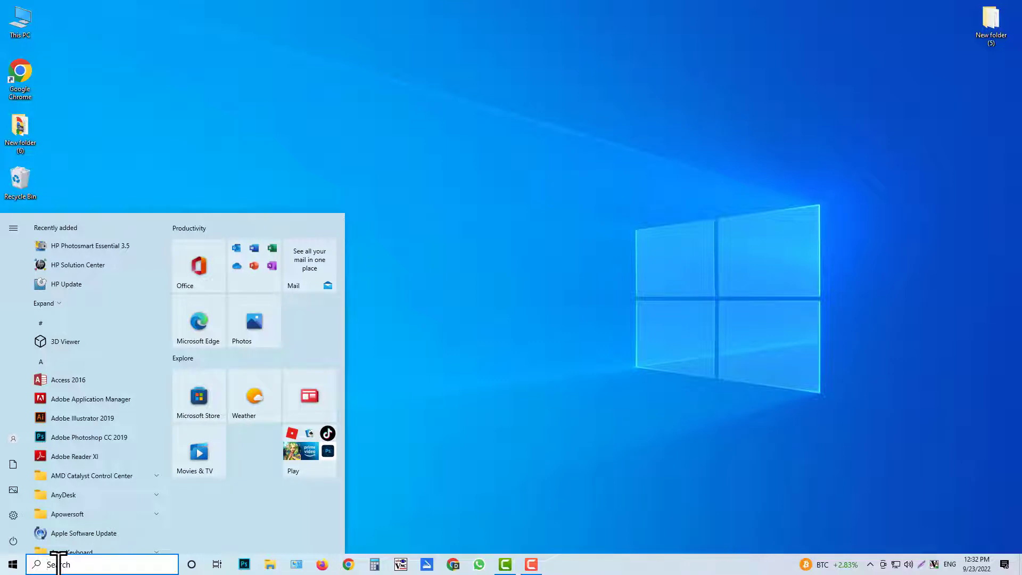
text(run)
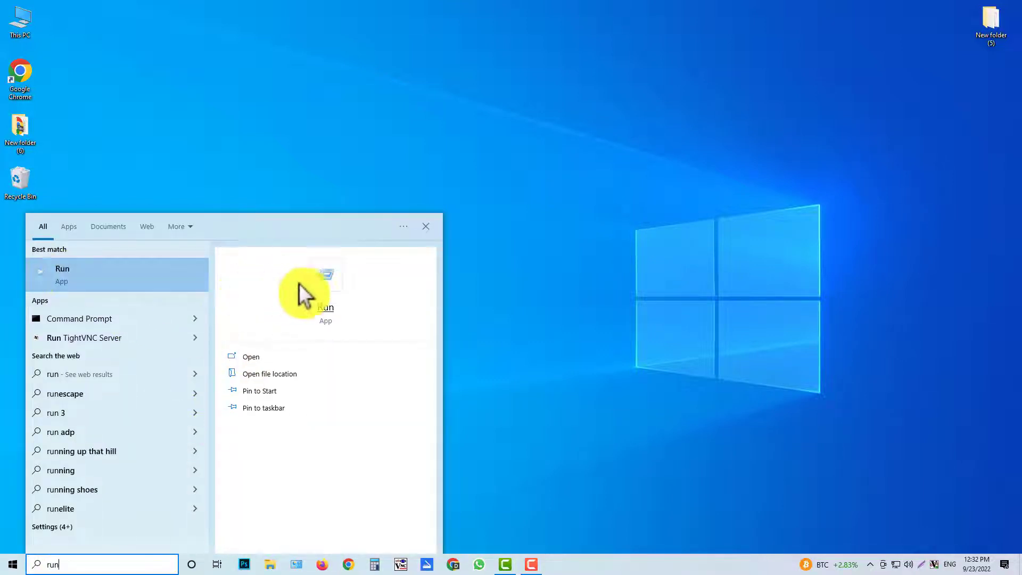
click(325, 292)
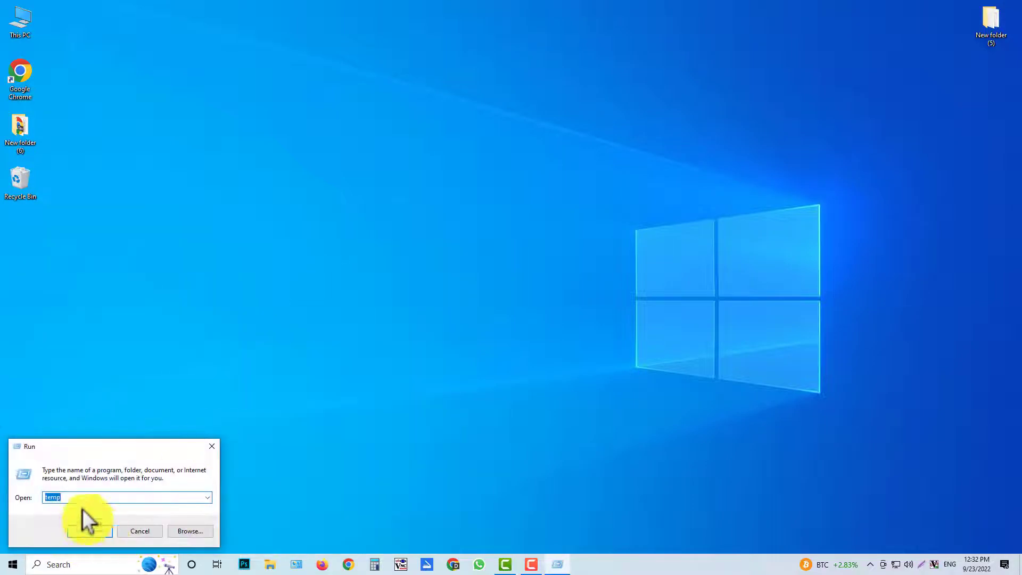
text(temp)
key(ctrl+a)
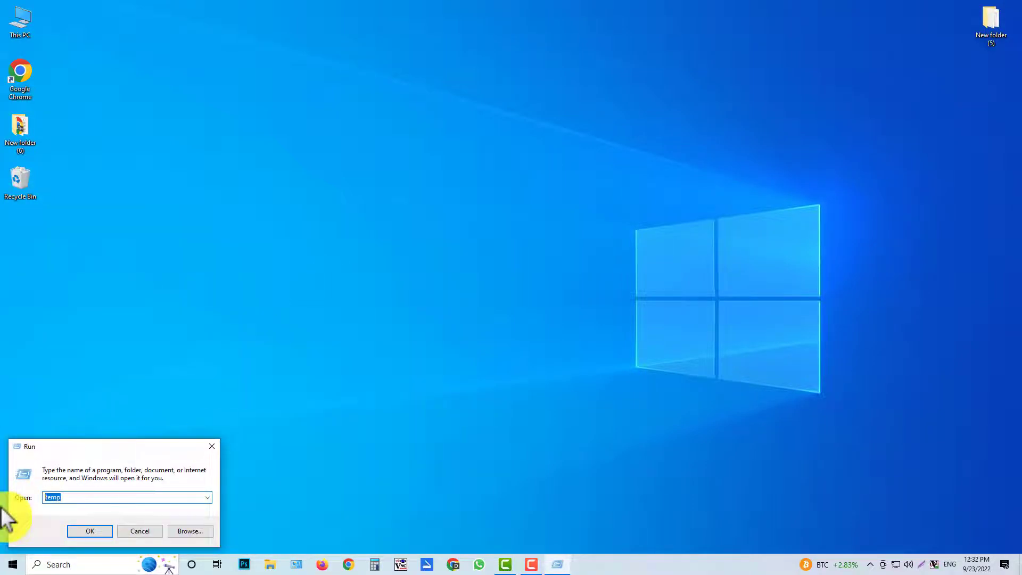
text(servi)
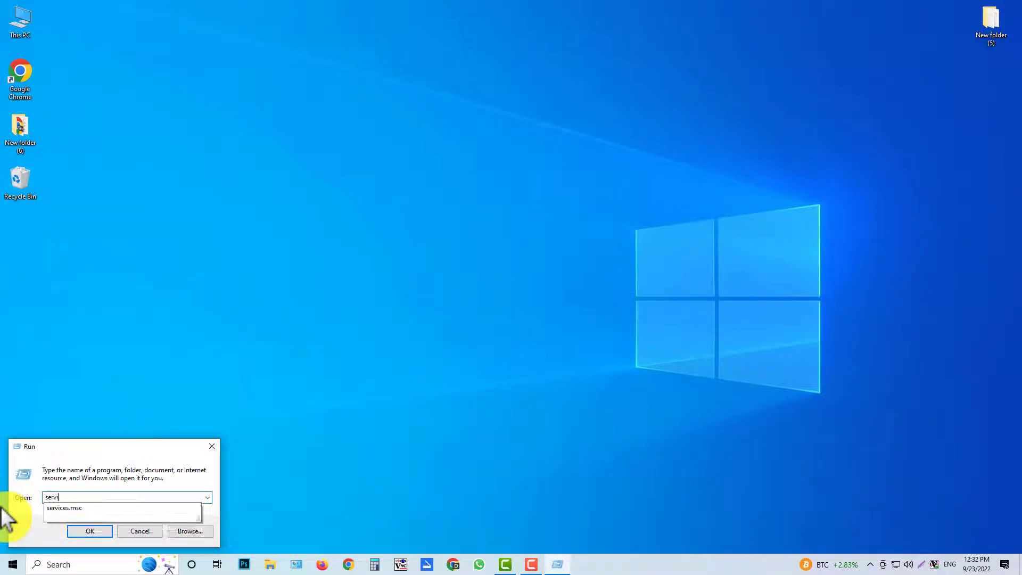
text(ces.s)
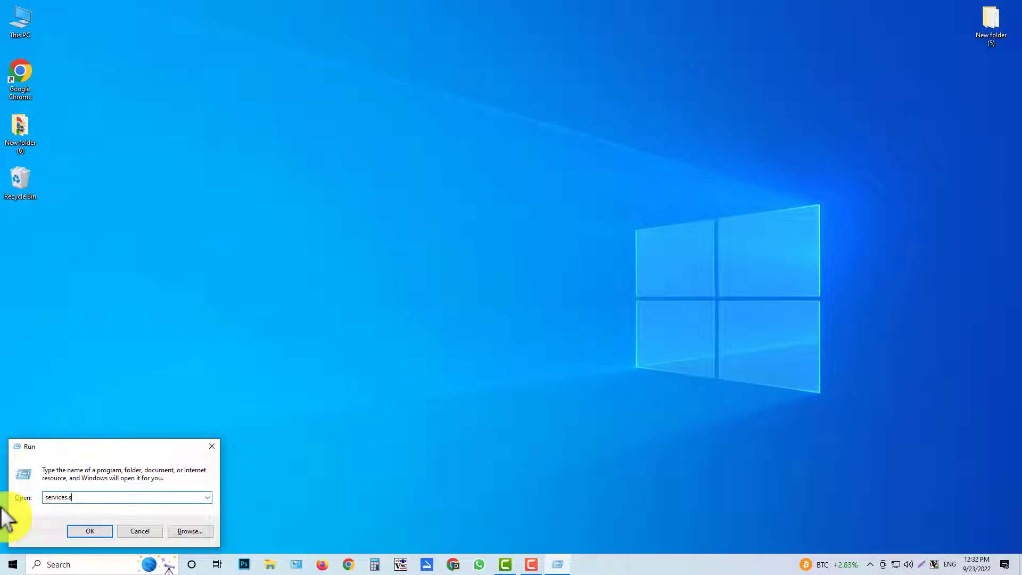
key(BackSpace)
text(msc)
click(90, 531)
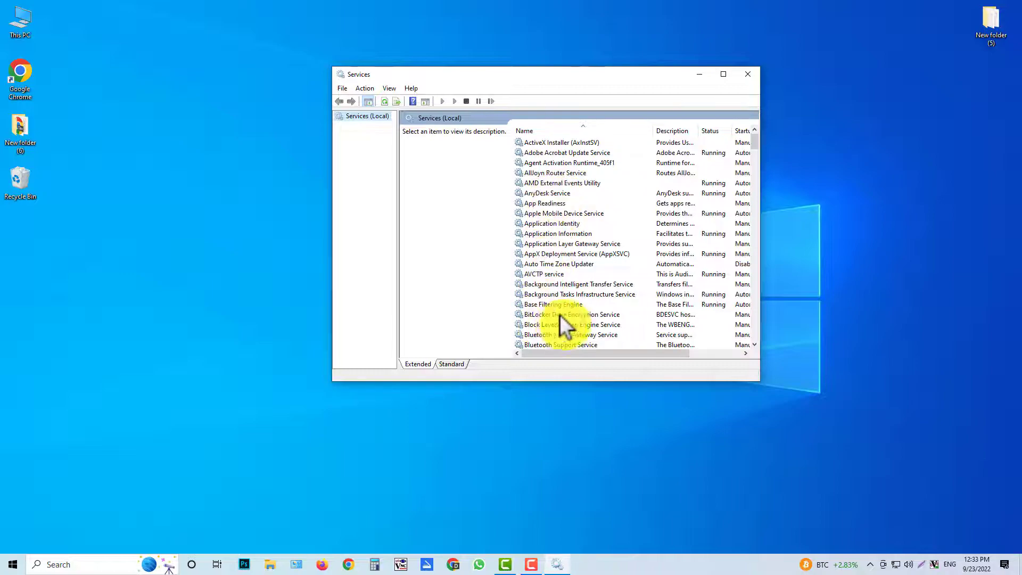
Step: Select the Windows Update service near the end of the services list and maximize the Services window
drag(754, 142, 764, 346)
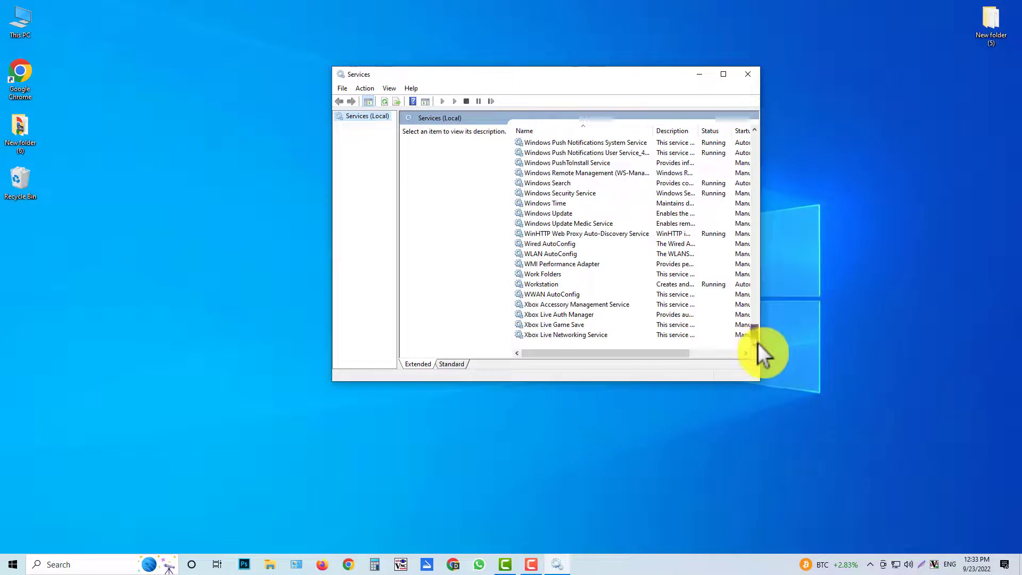
click(544, 213)
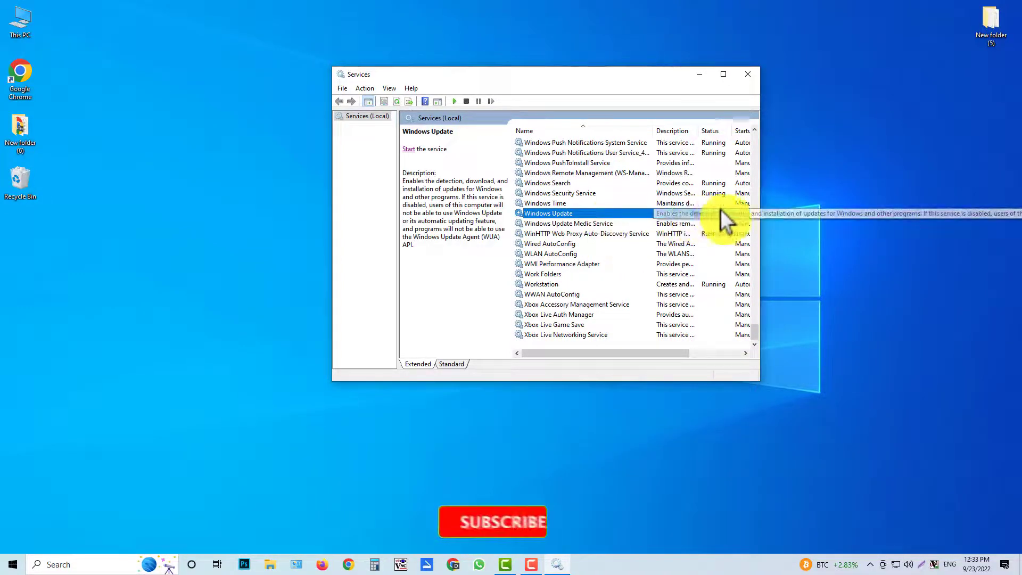
drag(760, 207, 943, 223)
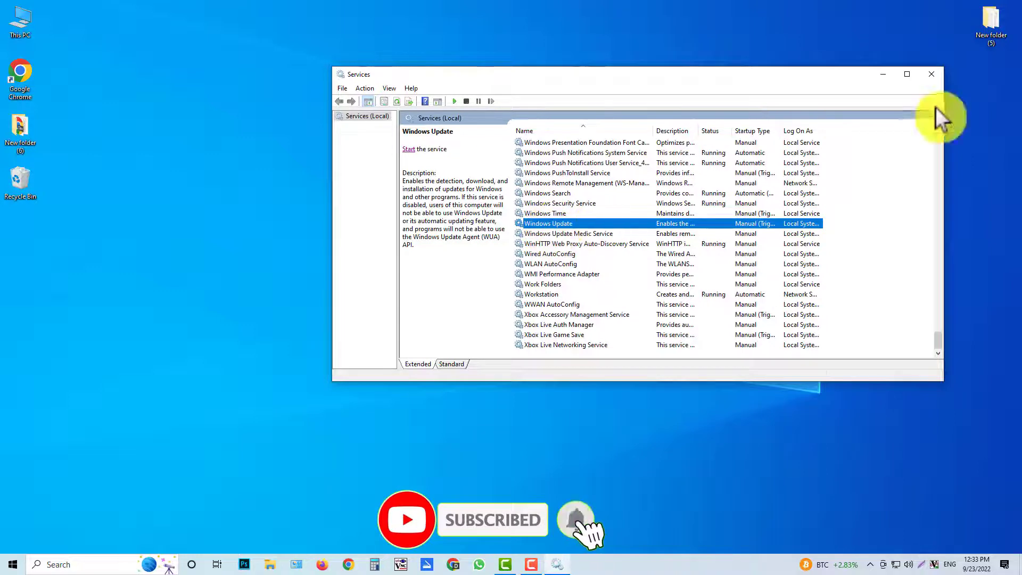
click(907, 74)
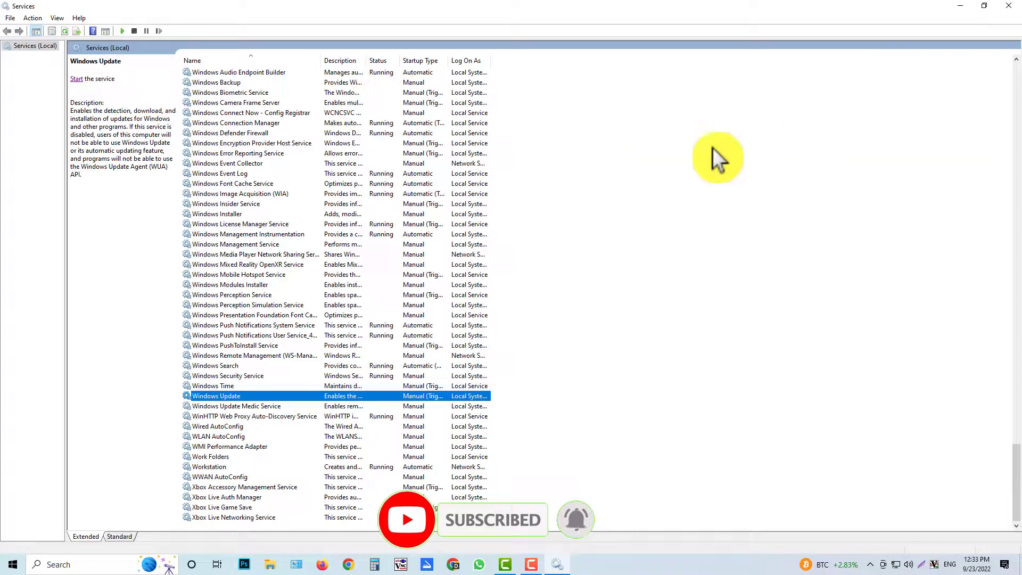
Step: In the Windows Update service properties, set the startup type to Disabled, start the service and confirm the changes
double_click(213, 394)
click(563, 389)
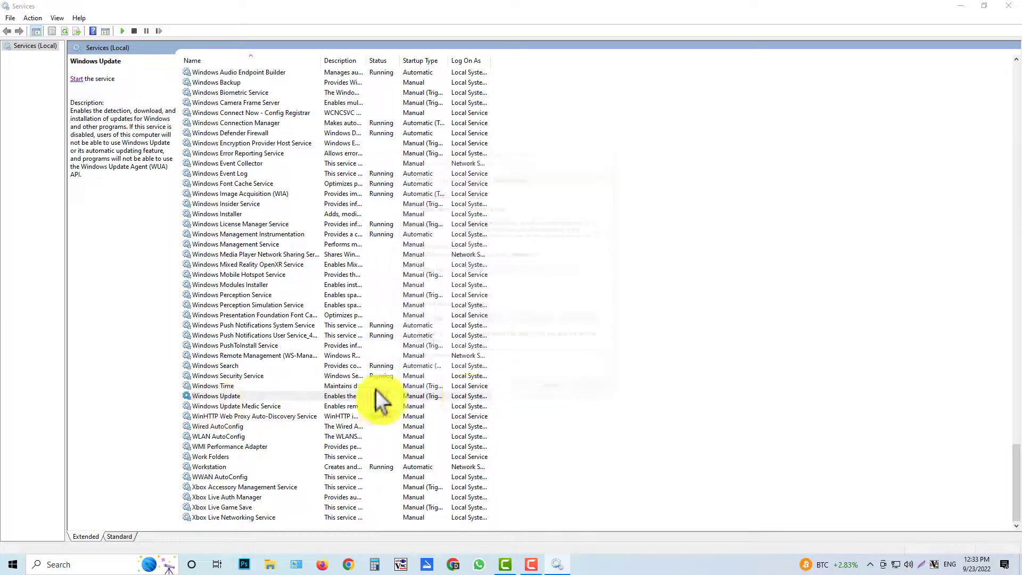
right_click(216, 398)
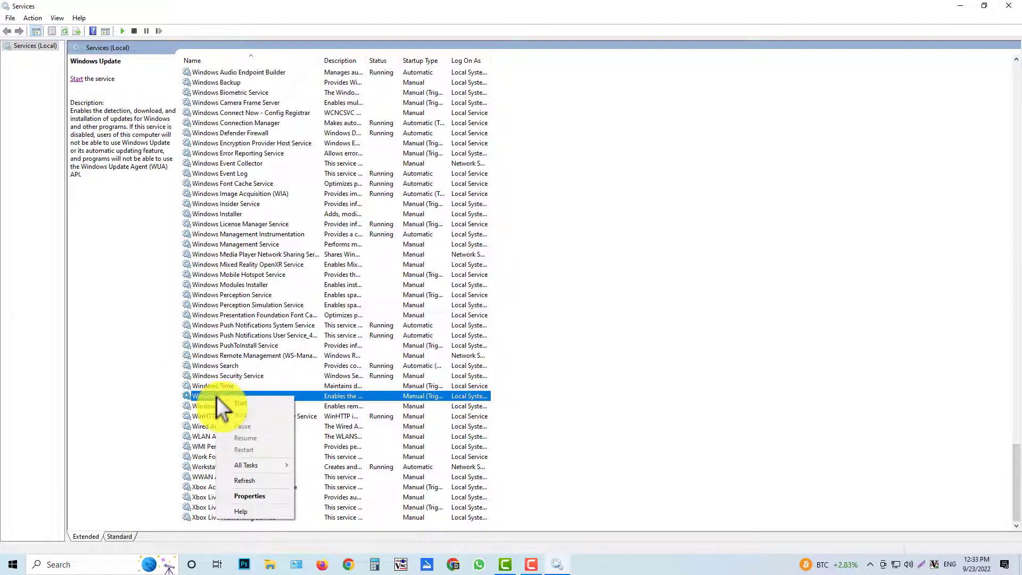
click(263, 496)
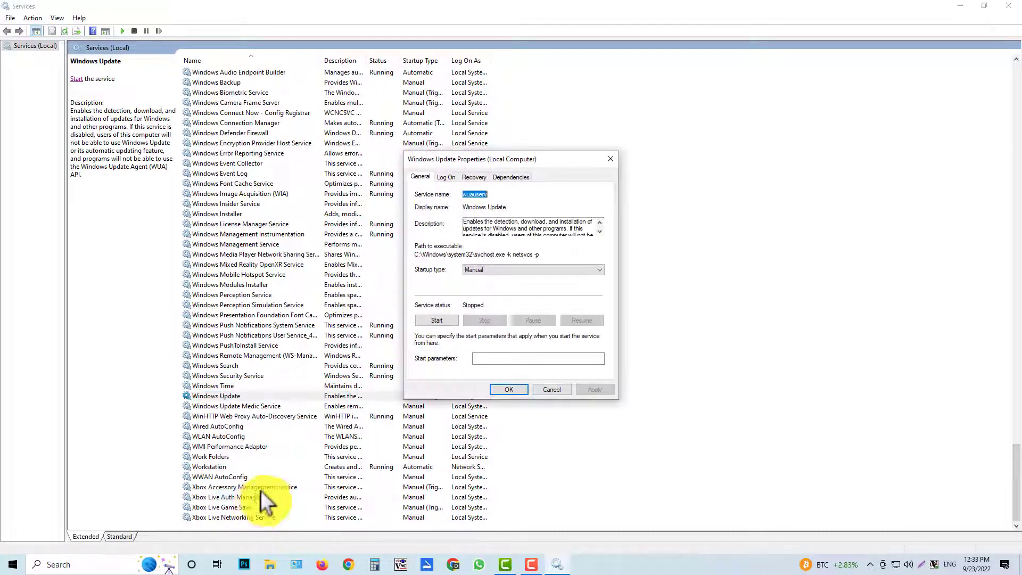
click(526, 269)
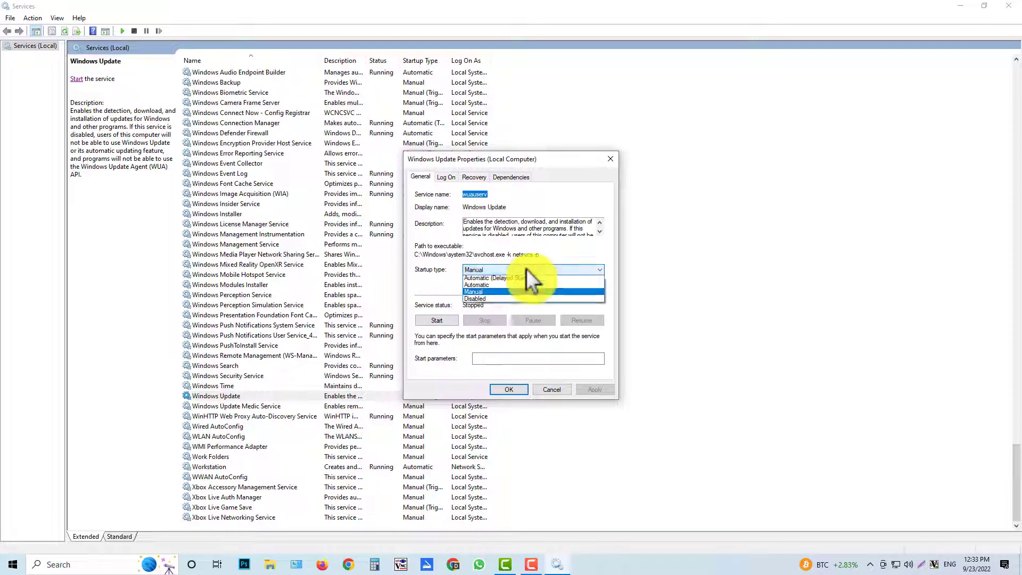
click(481, 300)
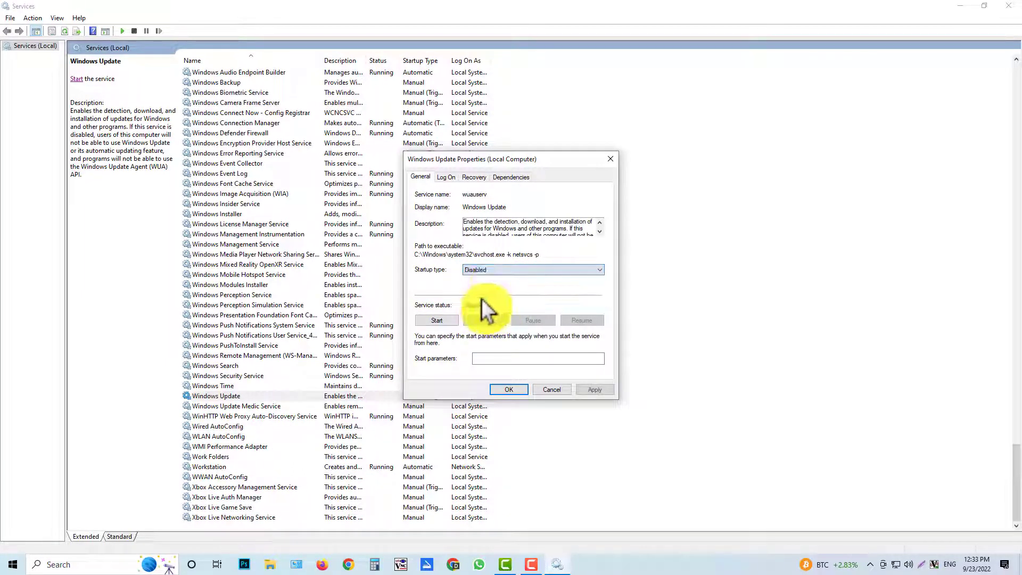
click(436, 320)
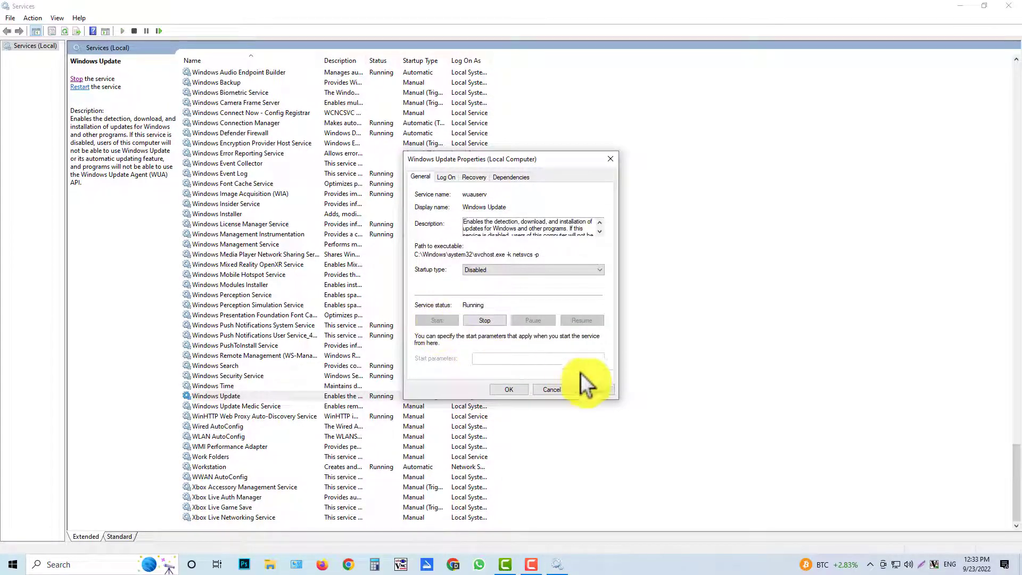
click(509, 389)
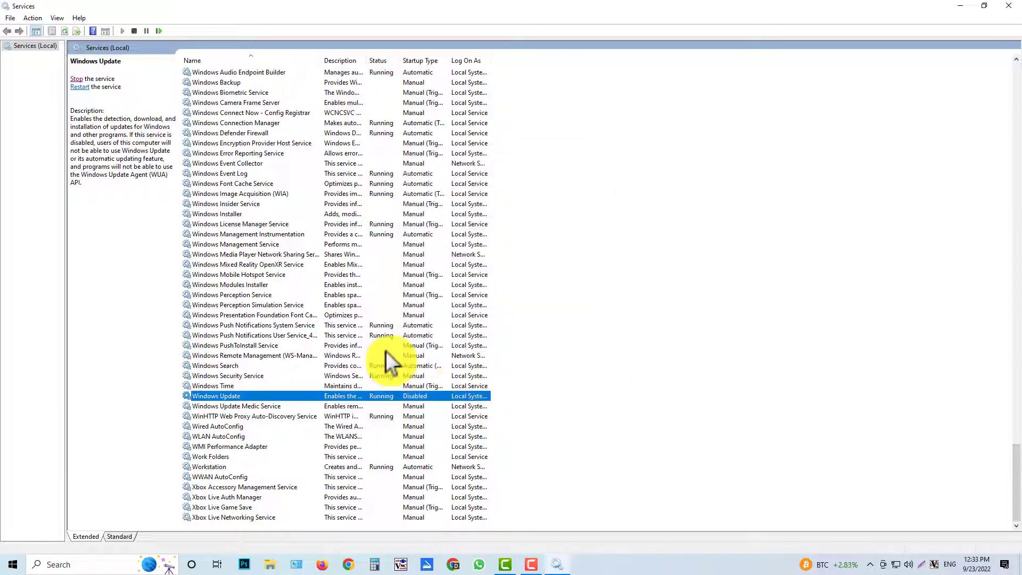
double_click(243, 397)
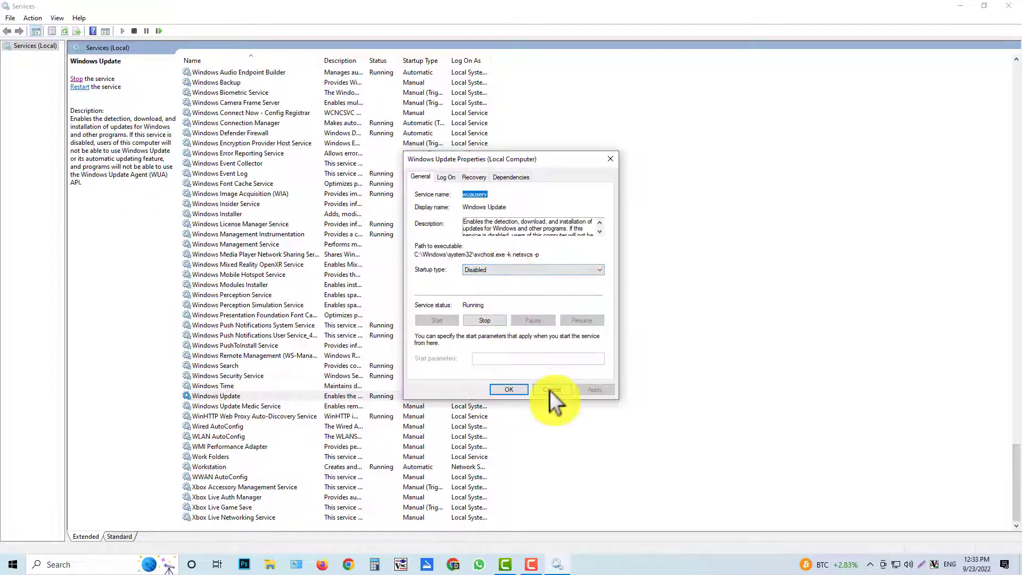
click(542, 391)
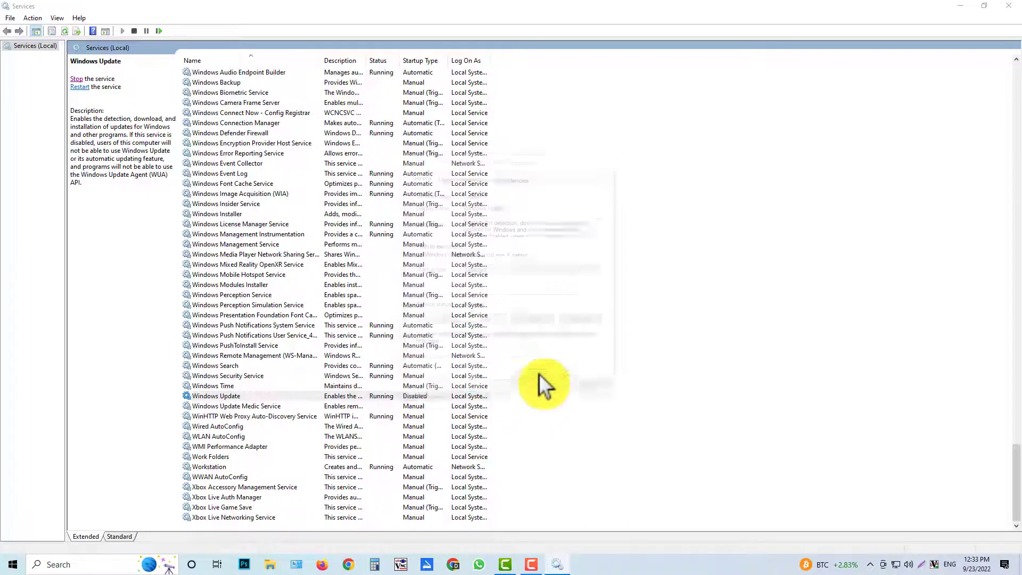
Step: Close the Services window, find the Settings app through Windows search and open its System Storage page
click(1010, 7)
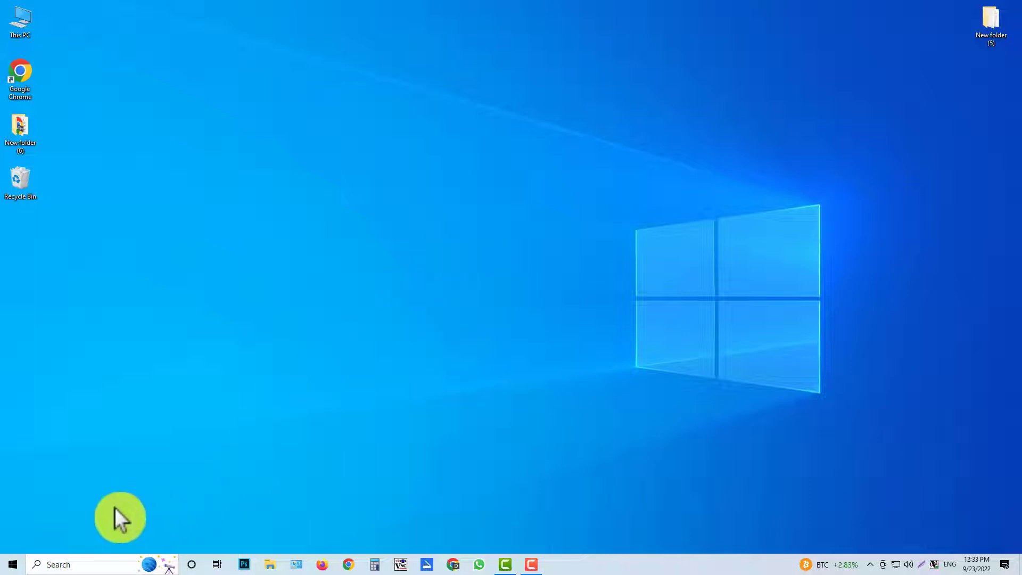
click(70, 563)
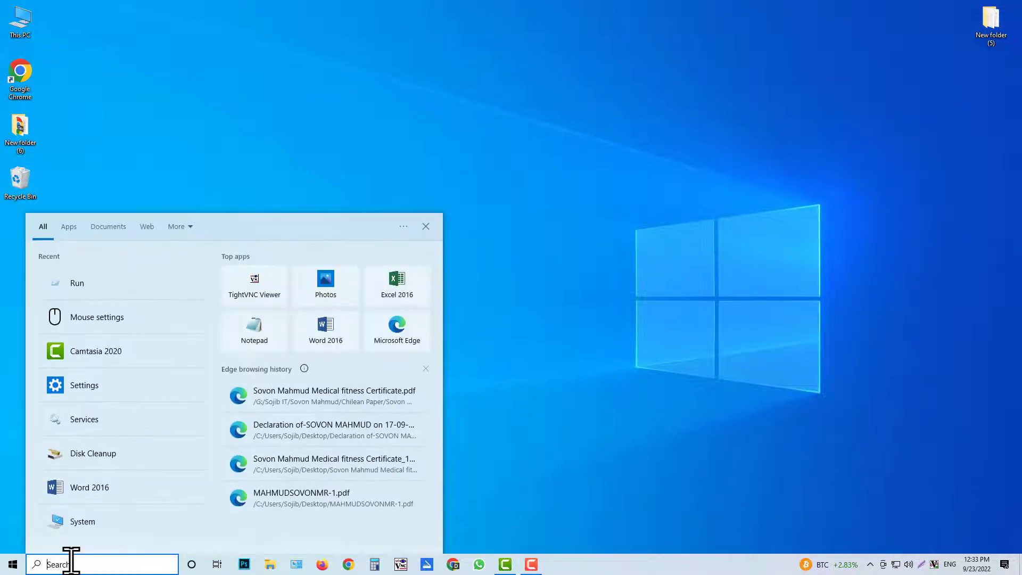
text(set)
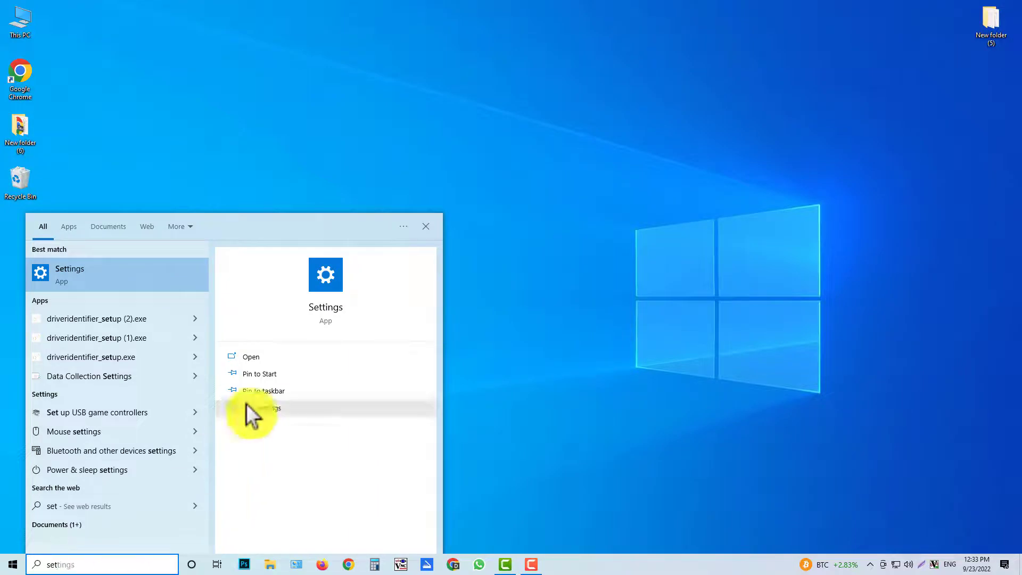
click(331, 274)
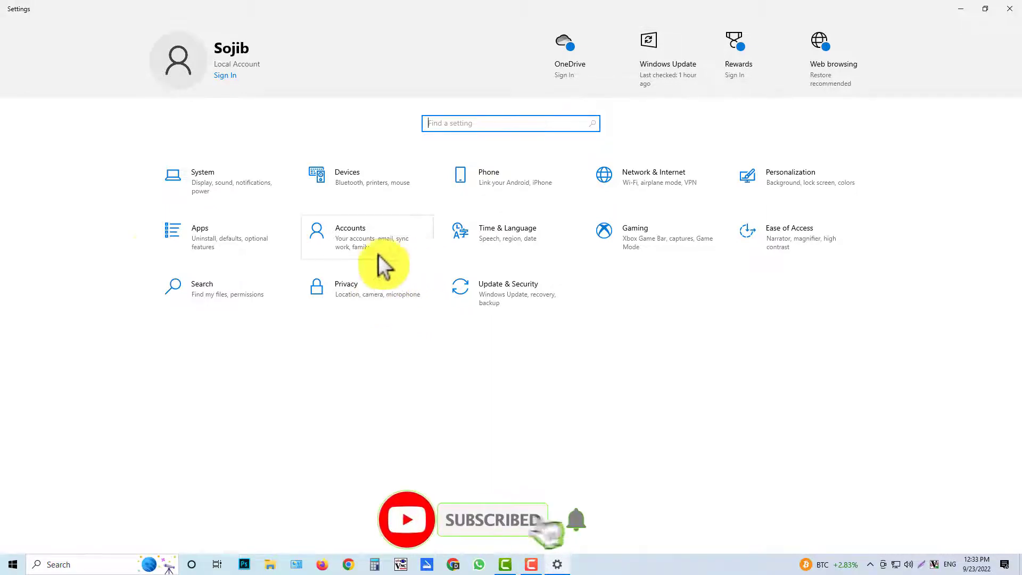
click(231, 181)
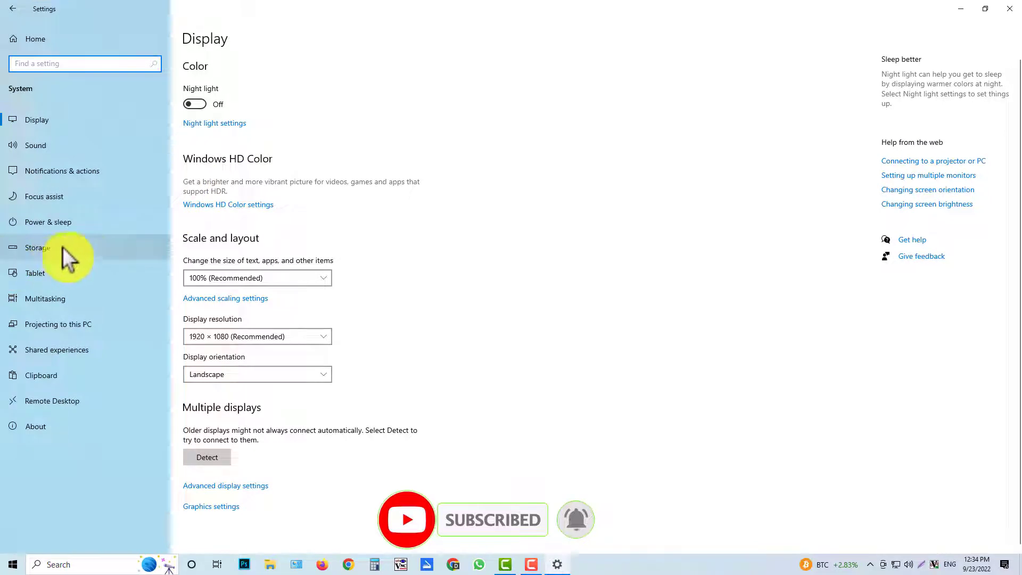
click(46, 249)
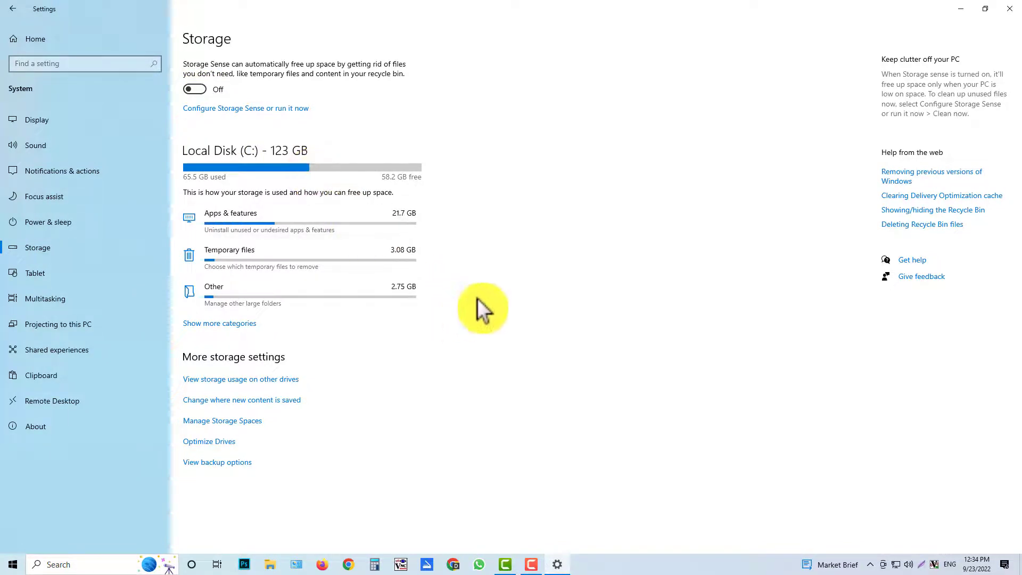
Step: Close the Settings window and refresh the desktop
click(1010, 15)
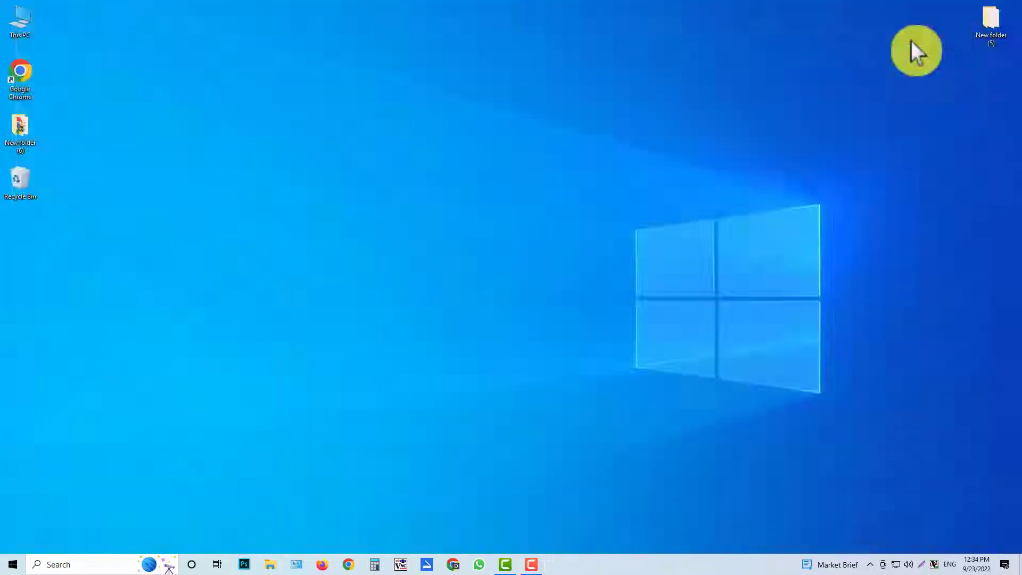
right_click(360, 234)
click(389, 279)
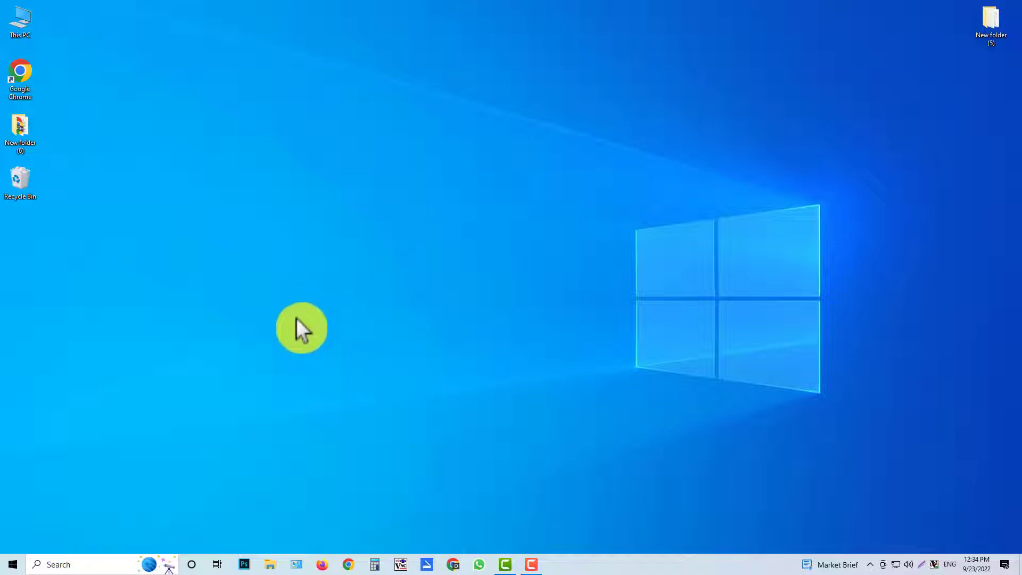
Step: Find the Run app through Windows search and use it to open the temp folder
click(74, 564)
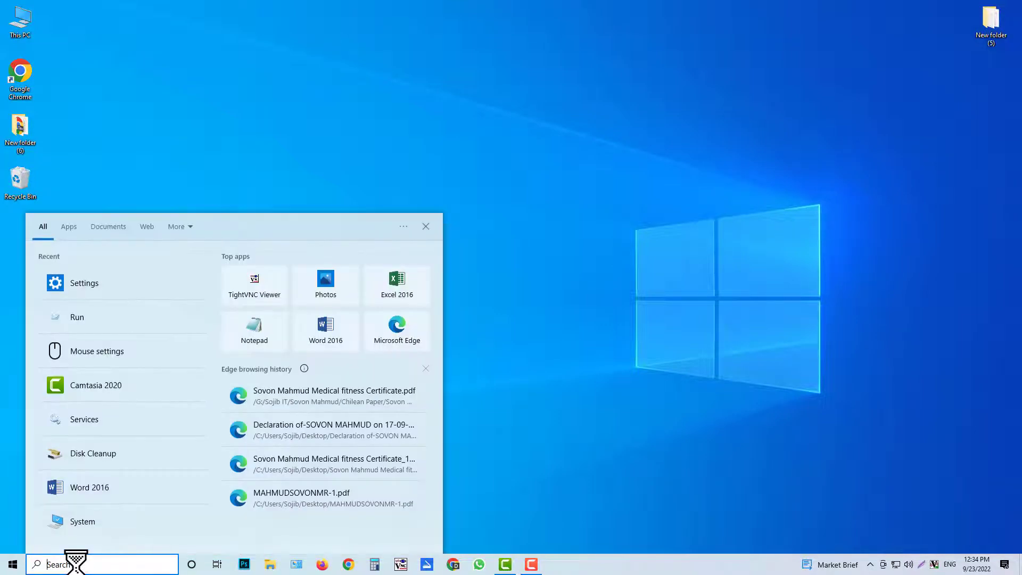
text(run)
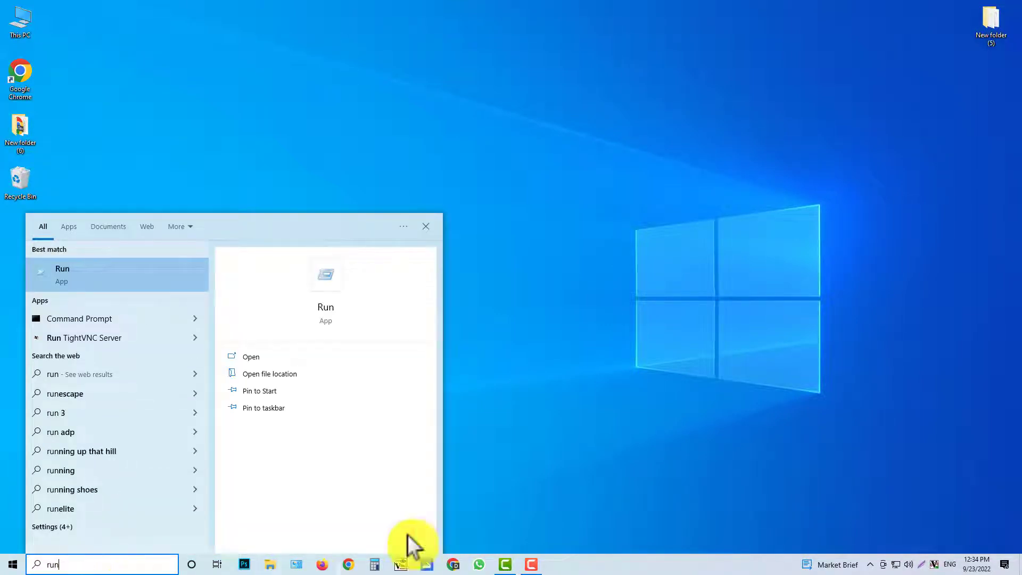
click(318, 280)
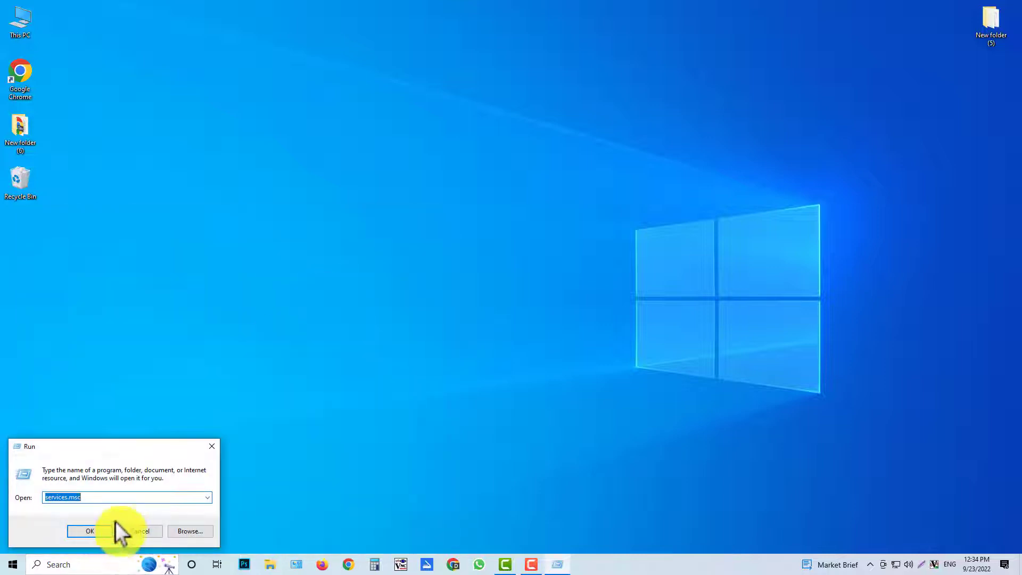
drag(169, 492, 3, 508)
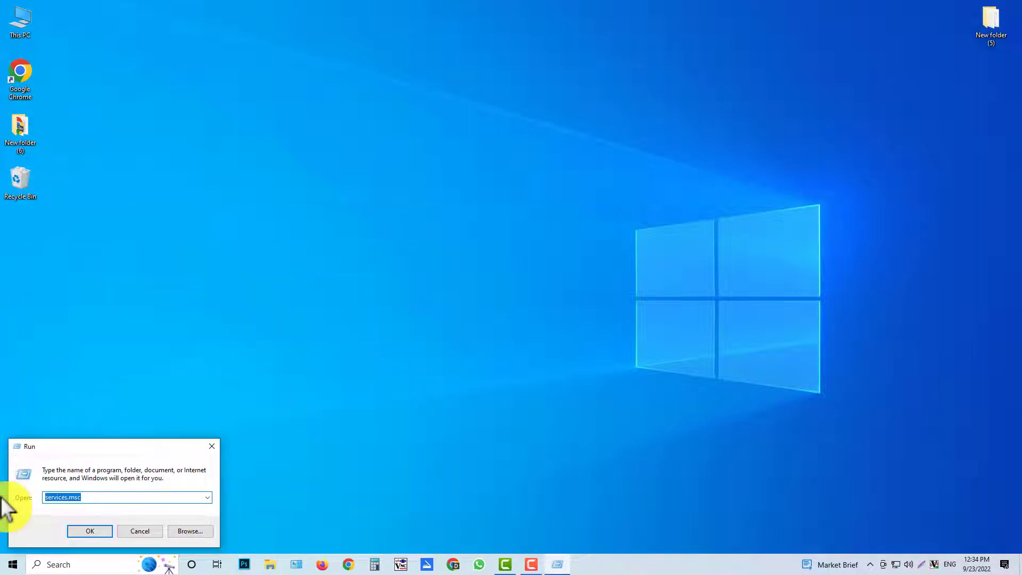
text(Temp)
key(BackSpace)
key(BackSpace)
key(BackSpace)
key(BackSpace)
text(temp)
click(94, 529)
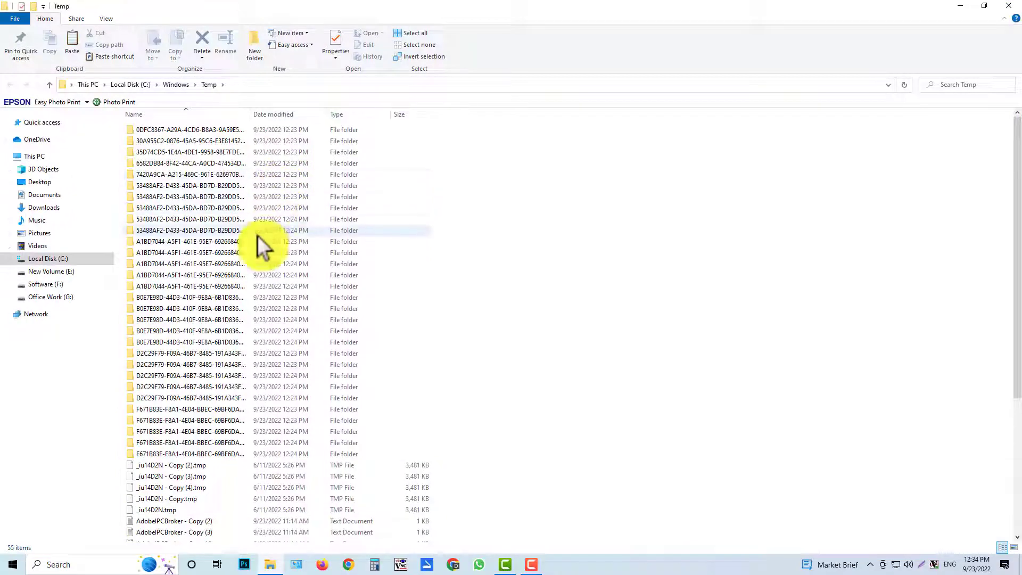
Step: Permanently delete everything in the Windows Temp folder, skipping all items that are in use, and close the folder window
scroll(392, 399, down, 6)
scroll(401, 422, up, 6)
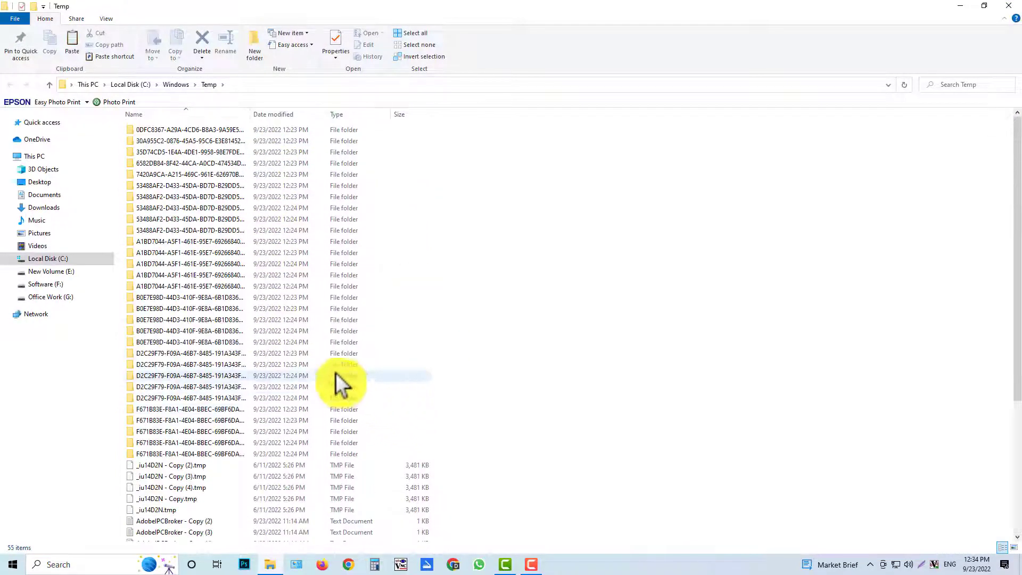
key(ctrl+a)
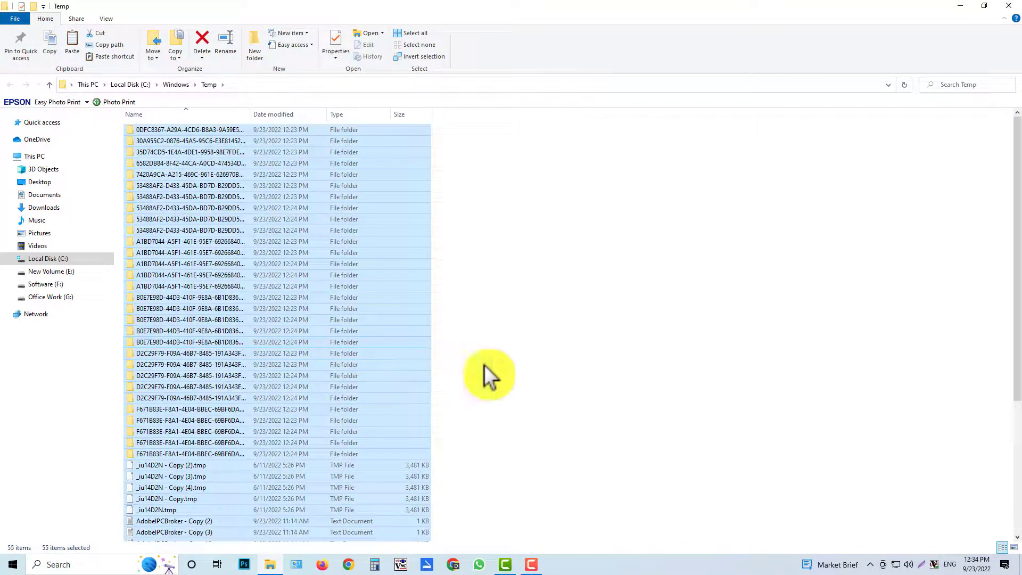
key(shift+Delete)
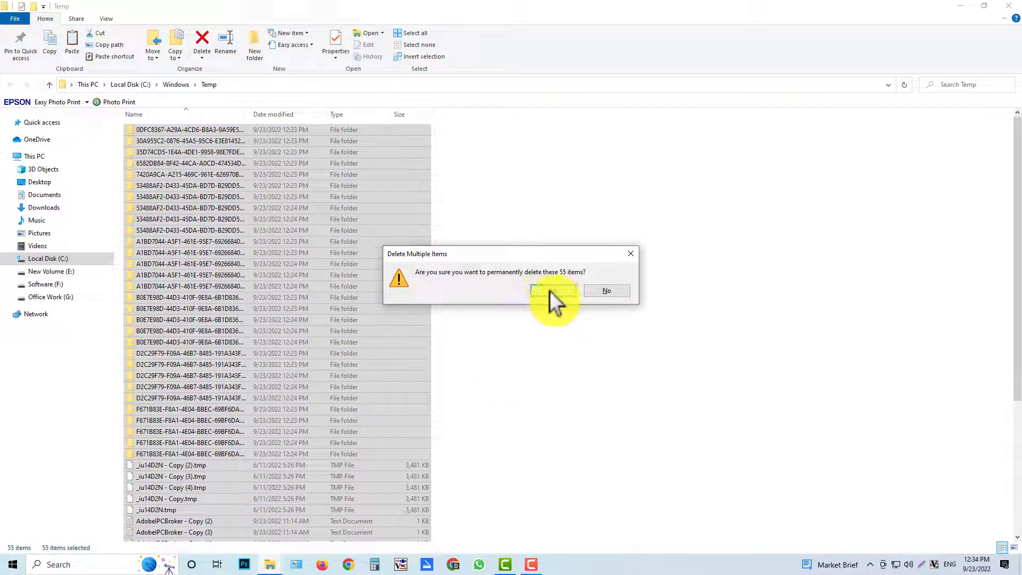
click(605, 290)
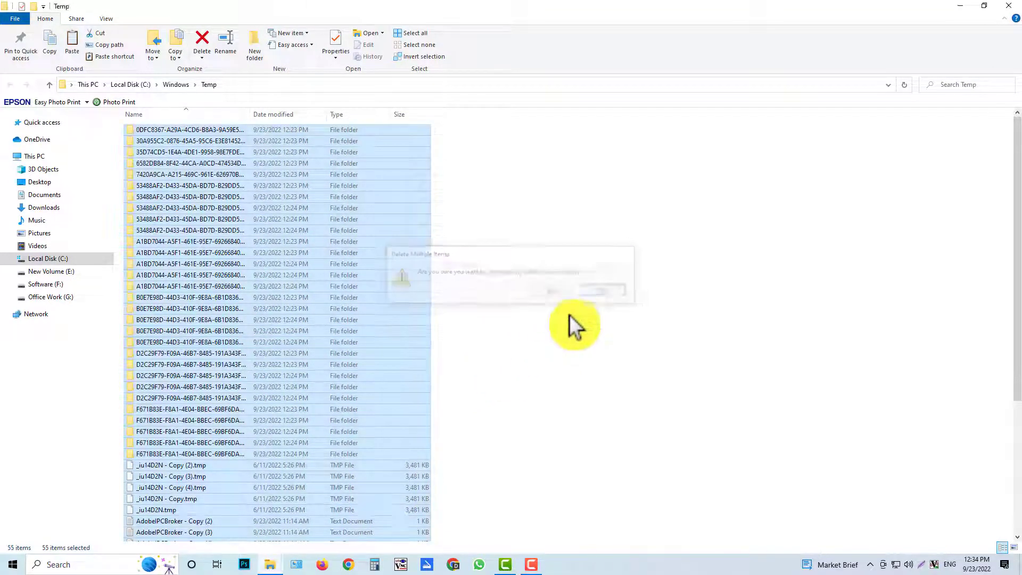
scroll(526, 314, down, 6)
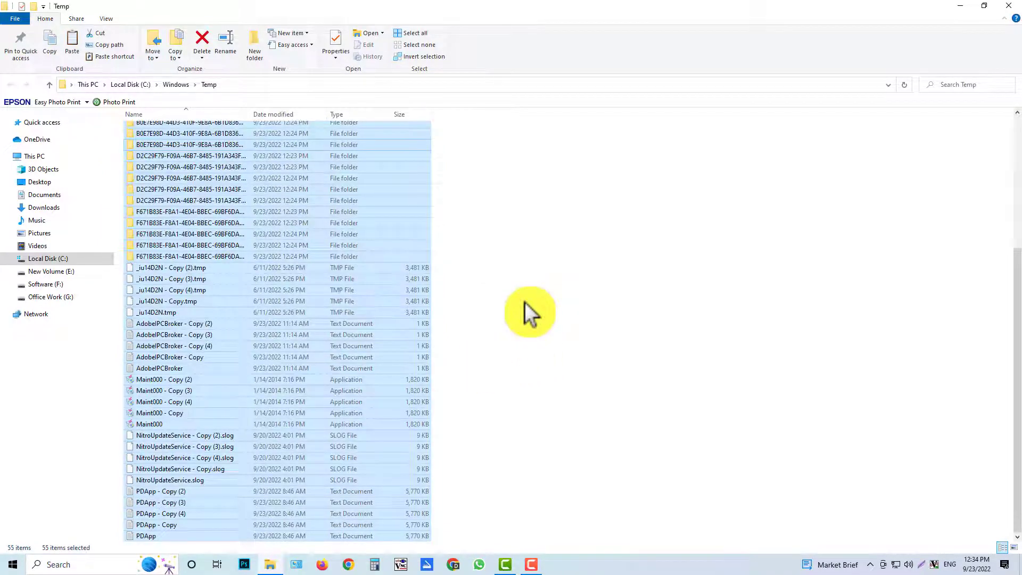
key(shift+Delete)
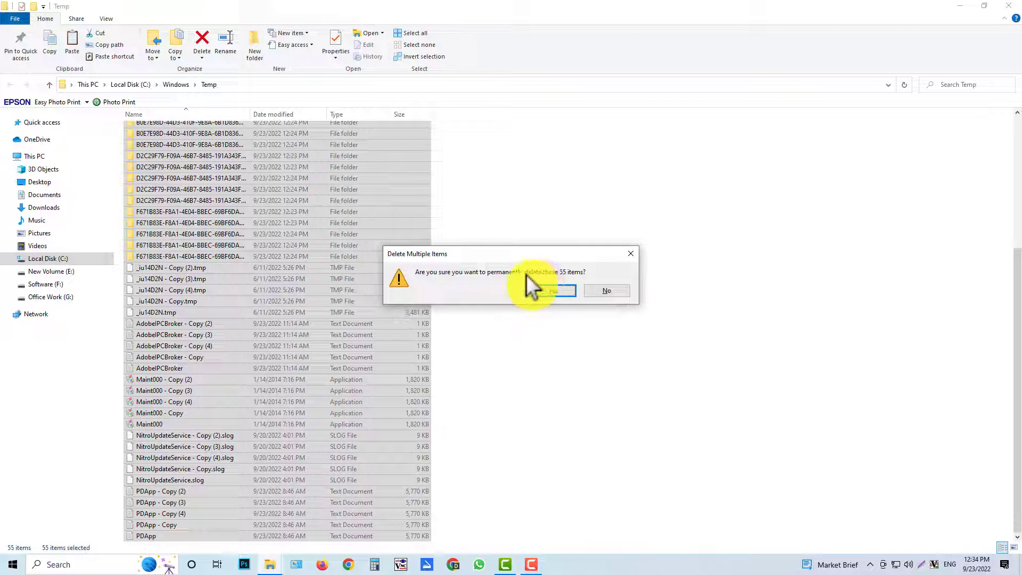
click(554, 292)
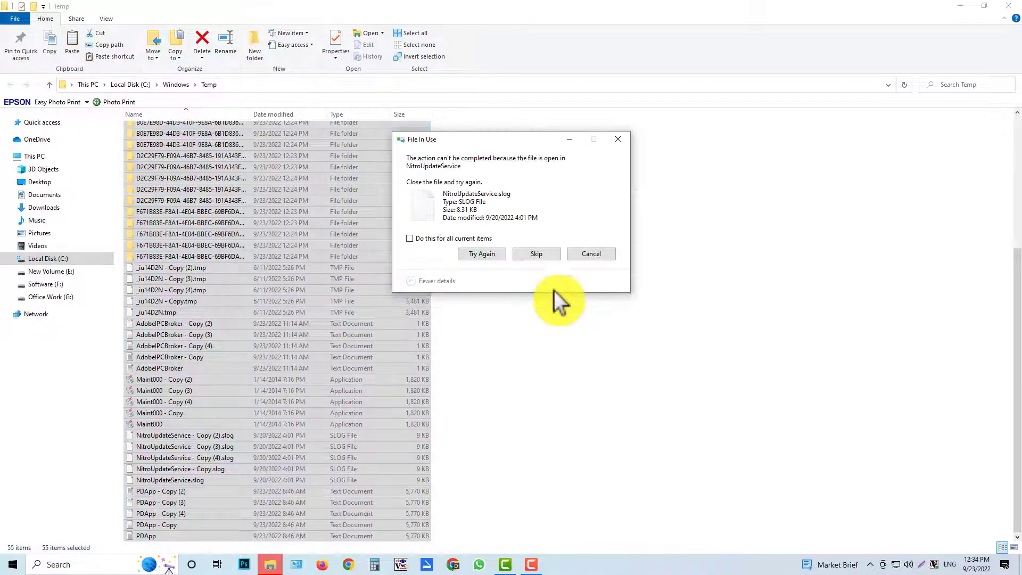
click(434, 238)
click(532, 254)
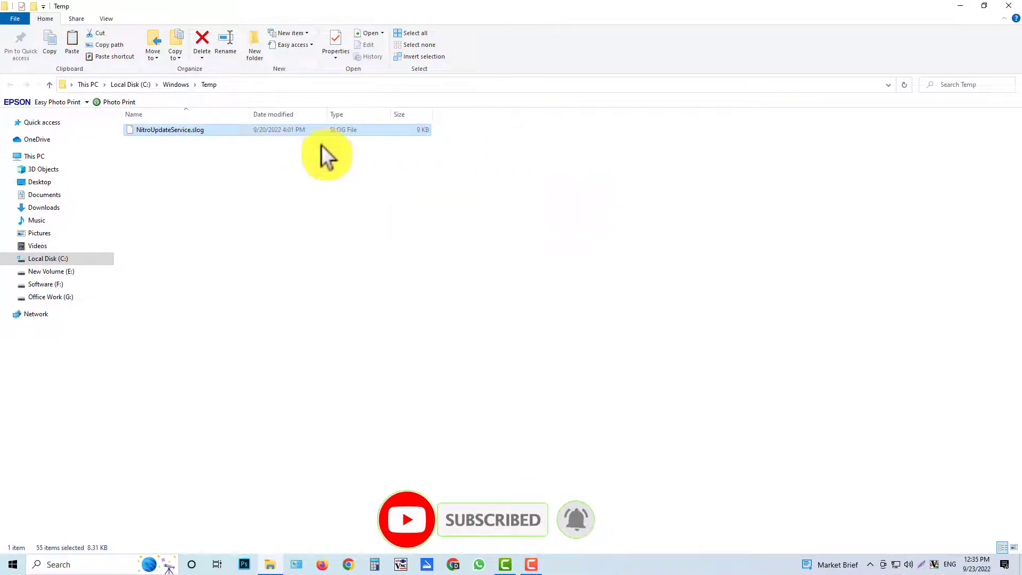
click(482, 241)
click(1009, 7)
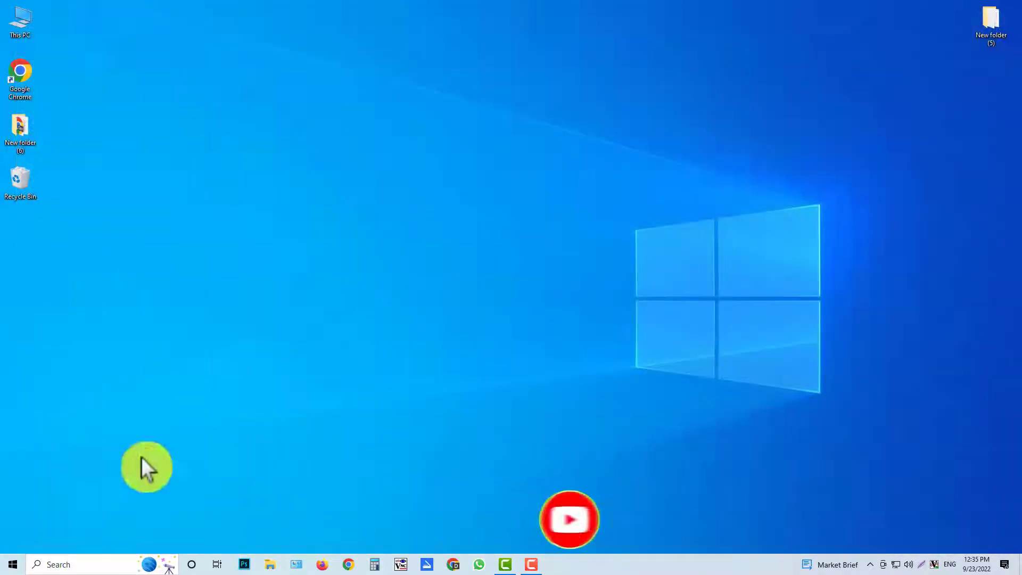
Step: Launch Run again through Windows search and use it to open the %temp% folder
click(77, 564)
text(run)
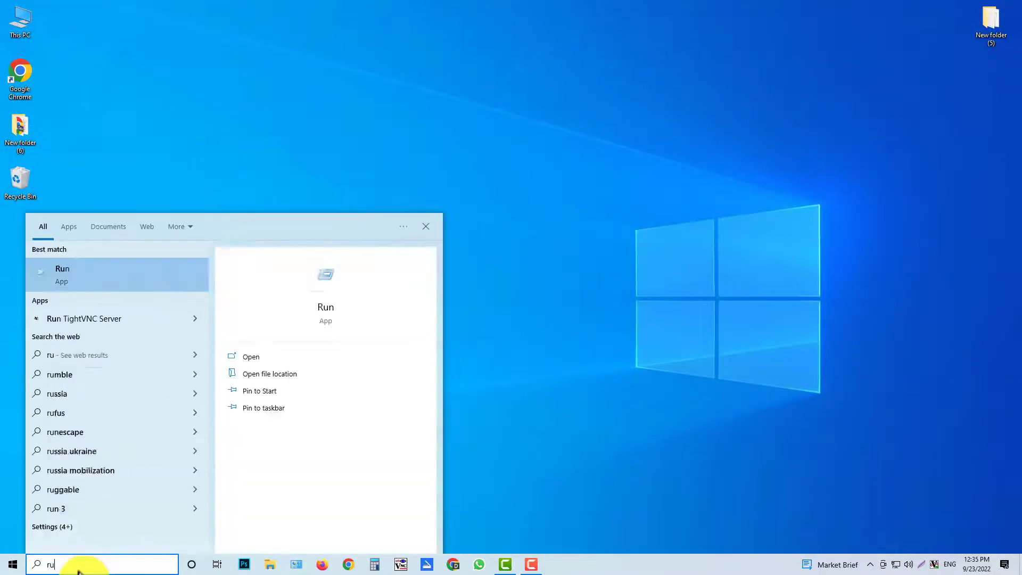
click(324, 277)
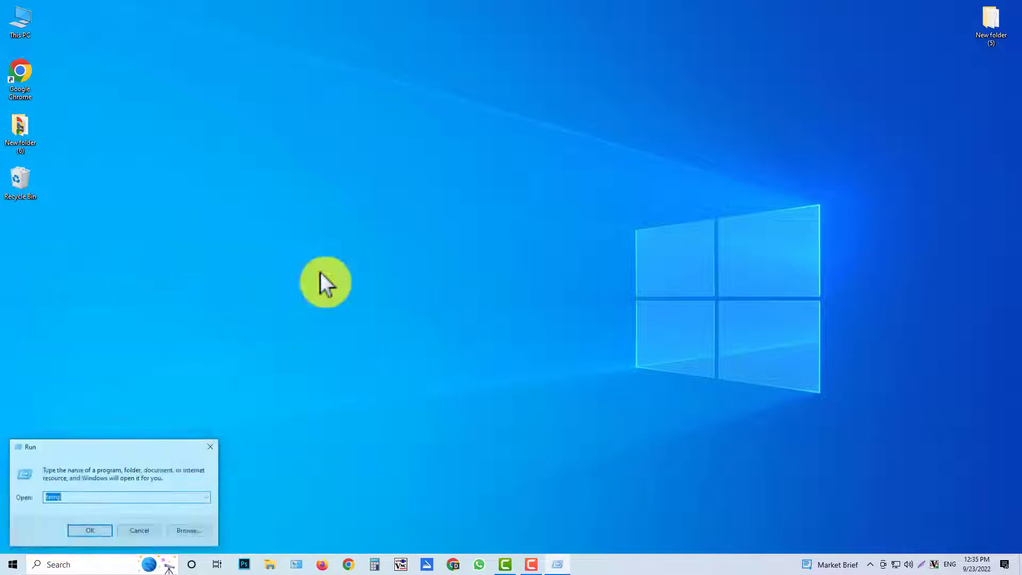
text(temp)
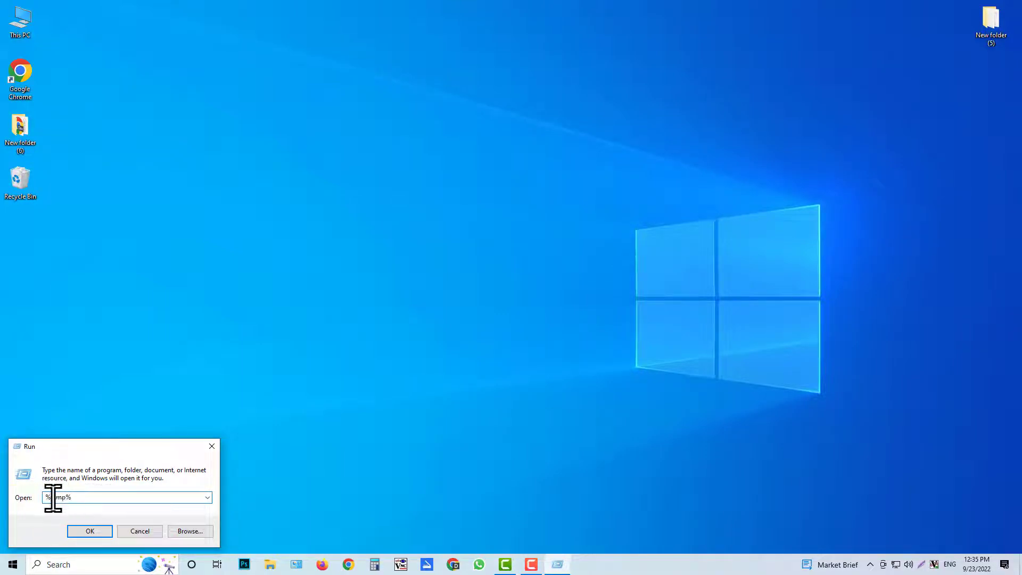
click(94, 533)
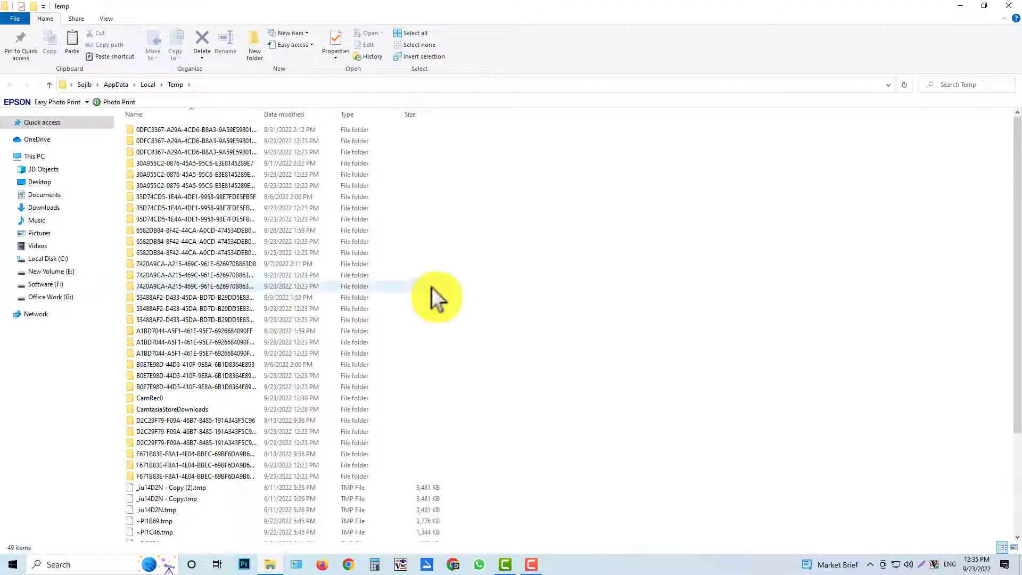
Step: Permanently delete all items in the user's AppData Local Temp folder, skipping those in use, and close the folder window
scroll(433, 292, down, 4)
scroll(424, 313, up, 4)
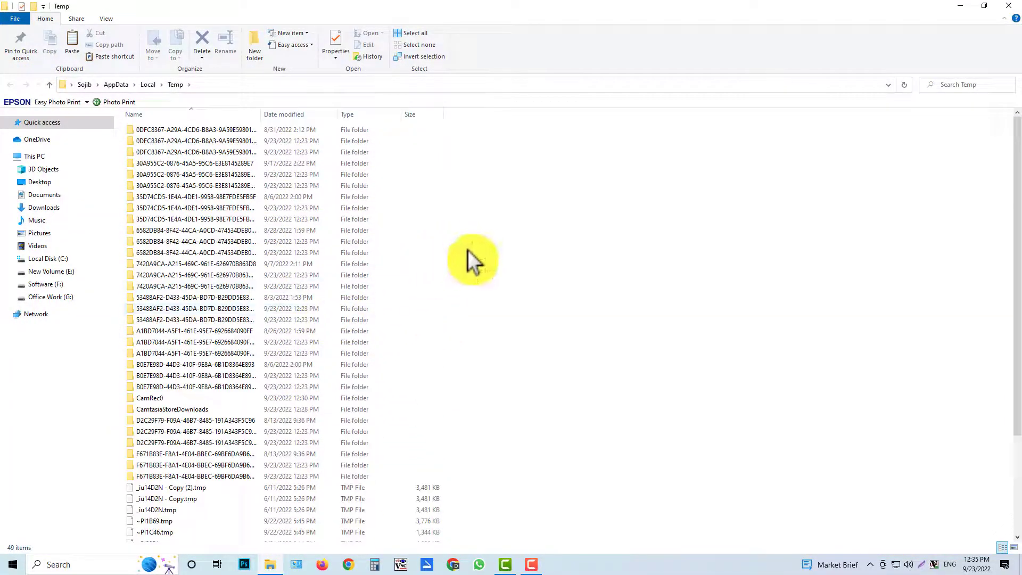
key(ctrl+a)
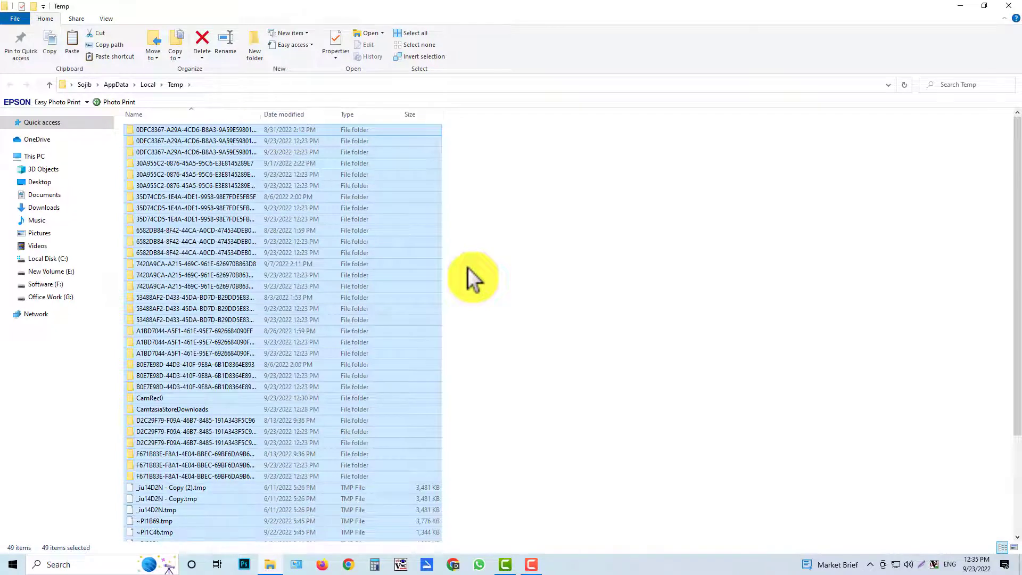
key(shift+Delete)
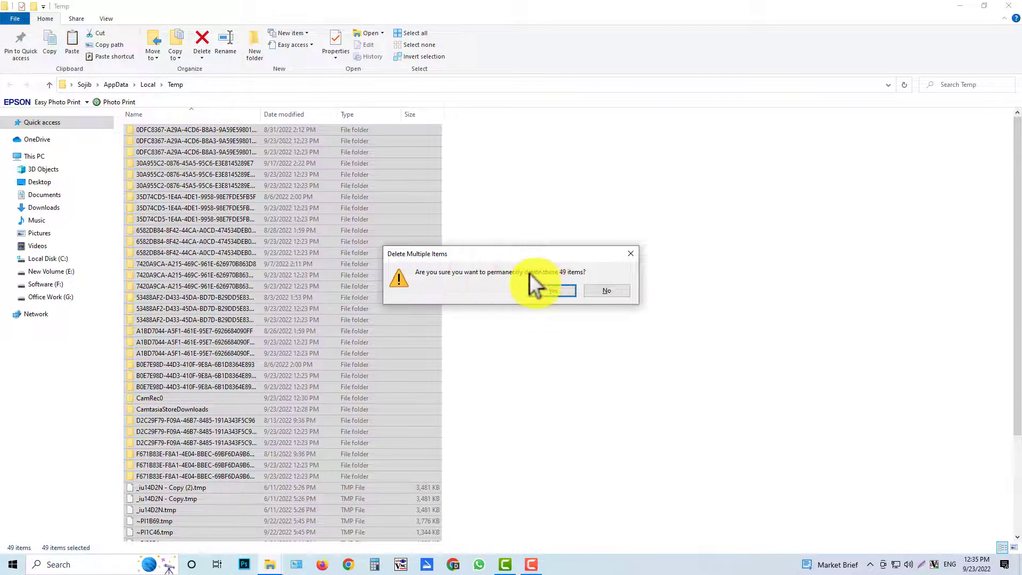
click(547, 290)
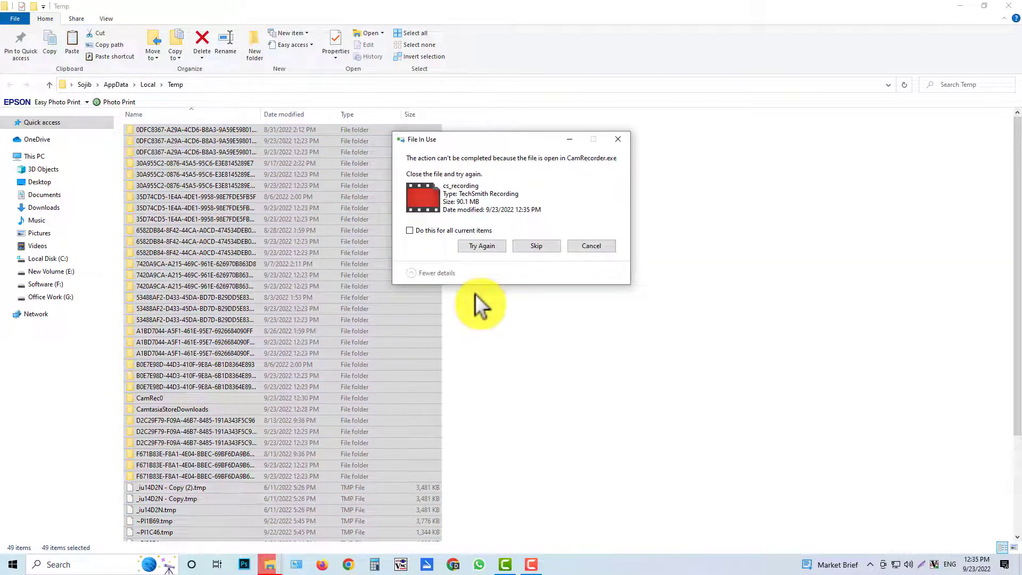
click(545, 248)
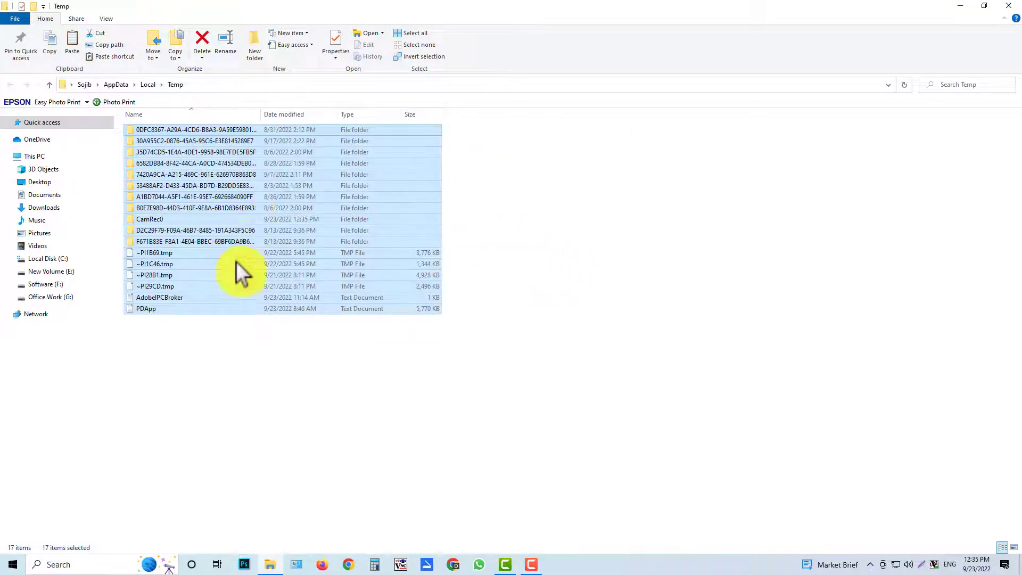
click(316, 322)
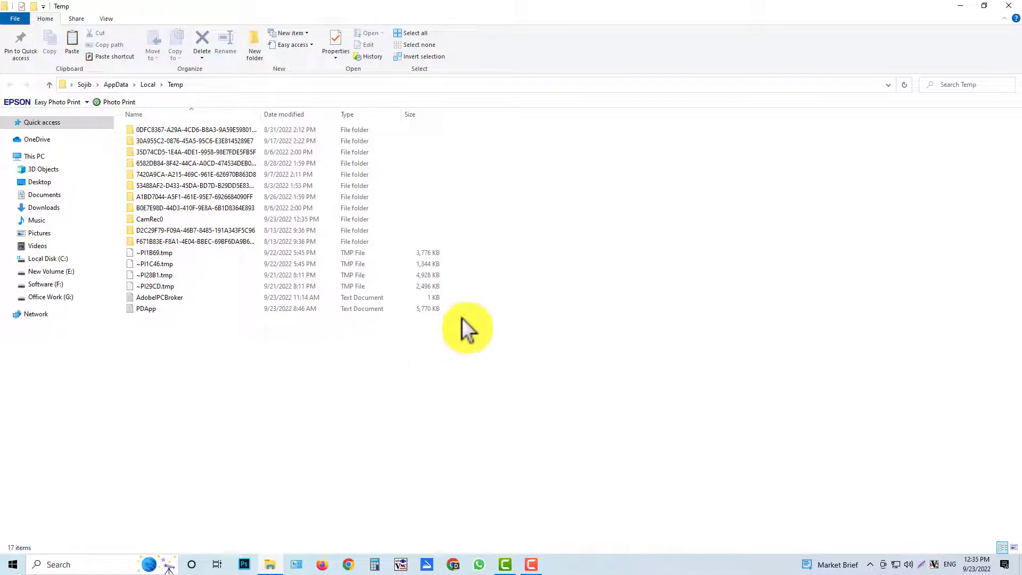
click(1010, 6)
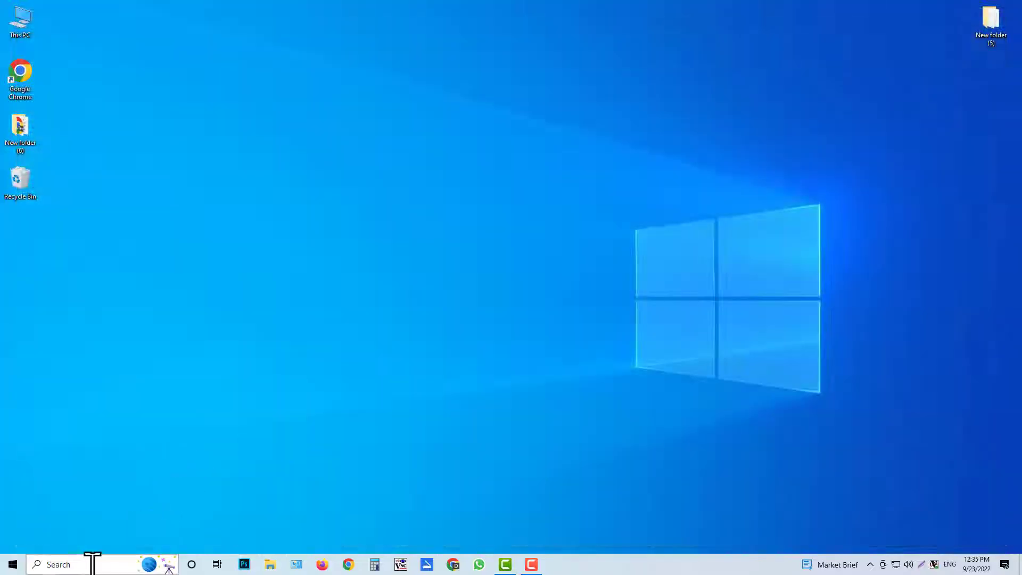
Step: Find the Run app through Windows search, use it to open the prefetch folder, and grant permanent access to that folder
click(91, 563)
text(run)
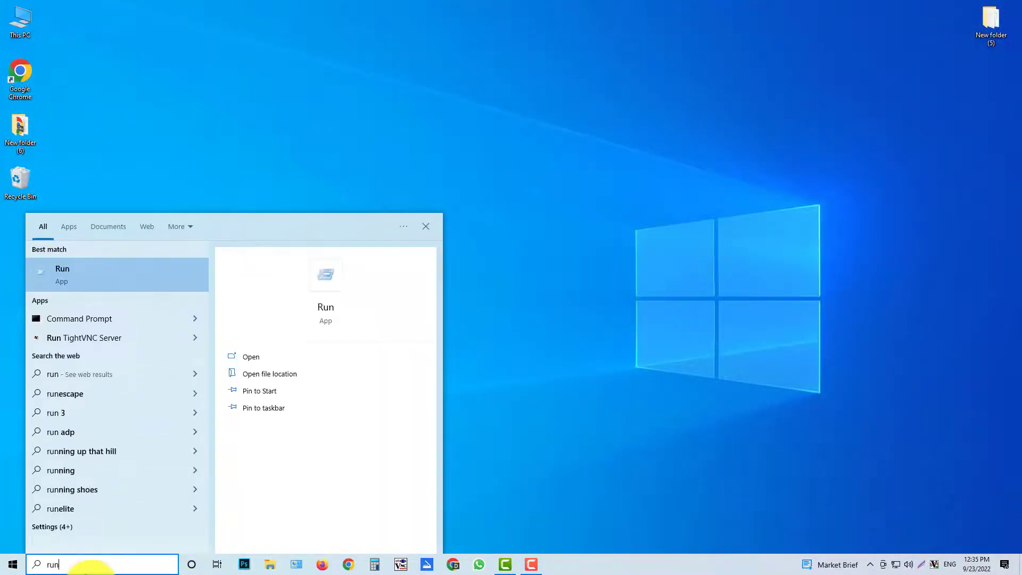
key(Return)
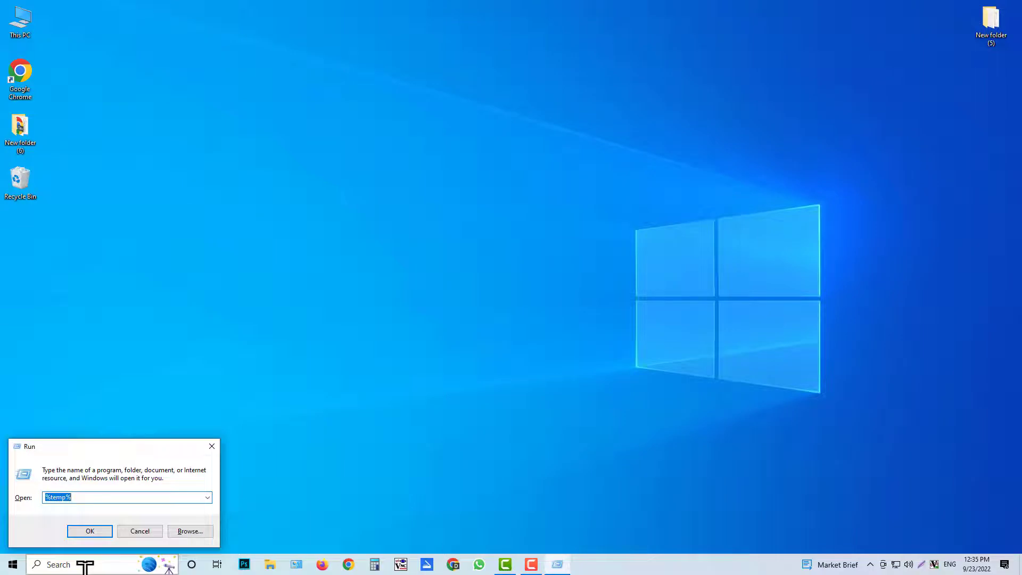
text(pre)
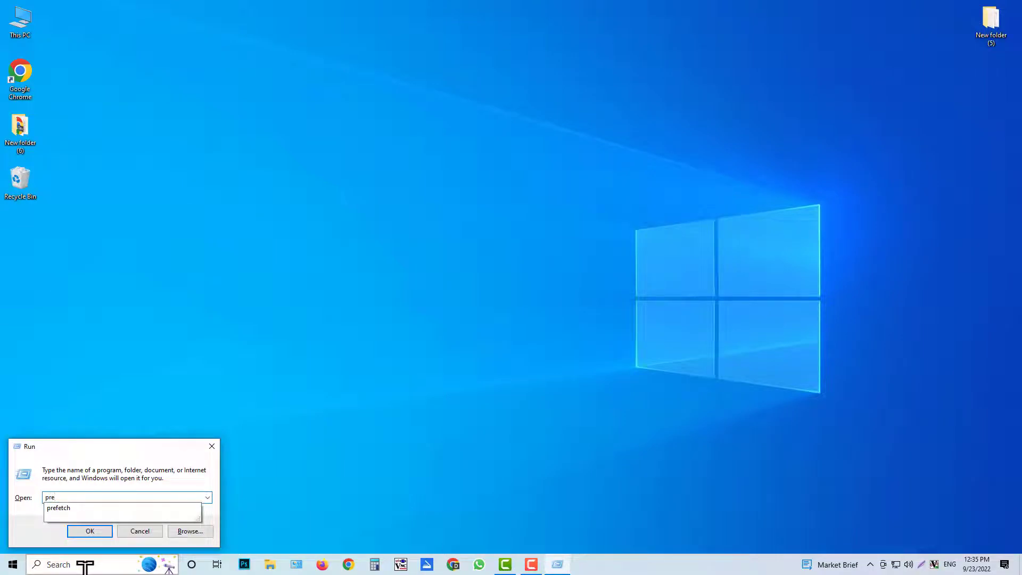
text(fetch)
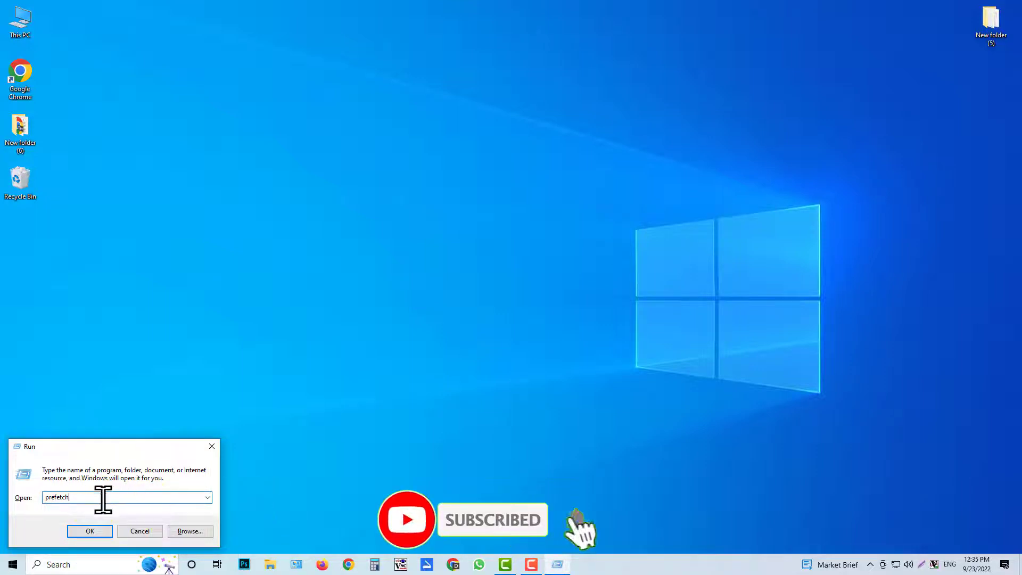
double_click(68, 498)
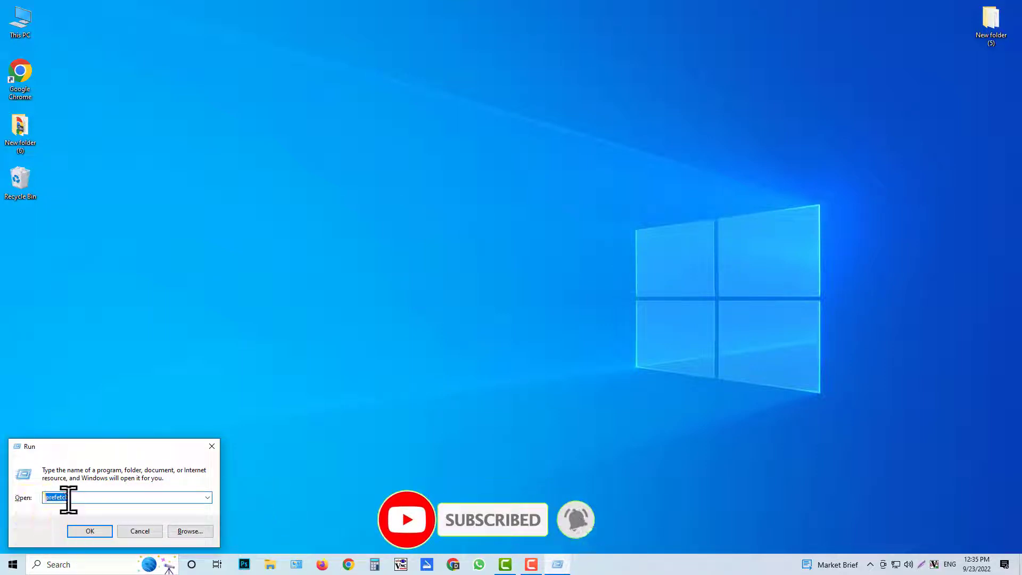
click(86, 528)
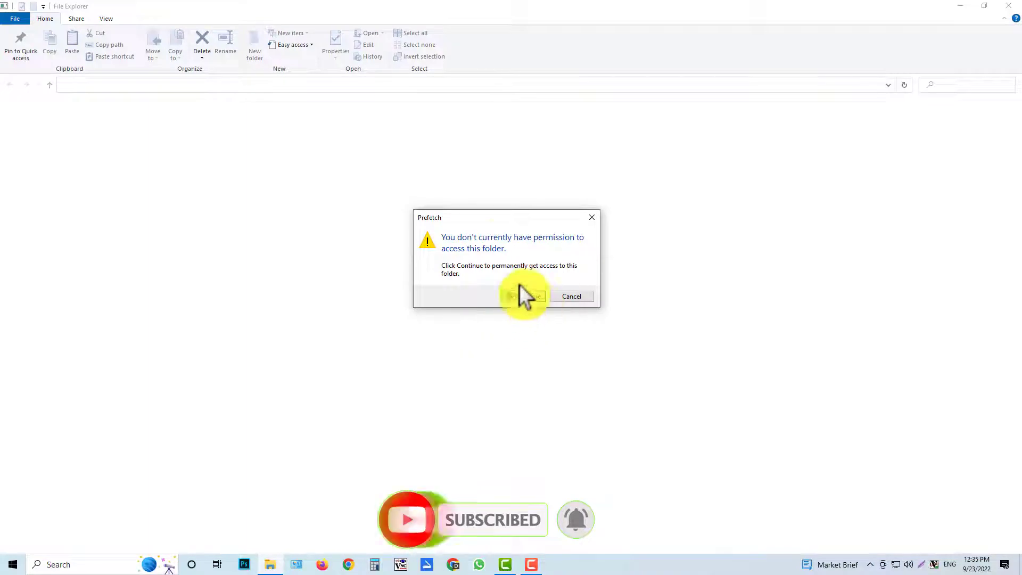
click(526, 295)
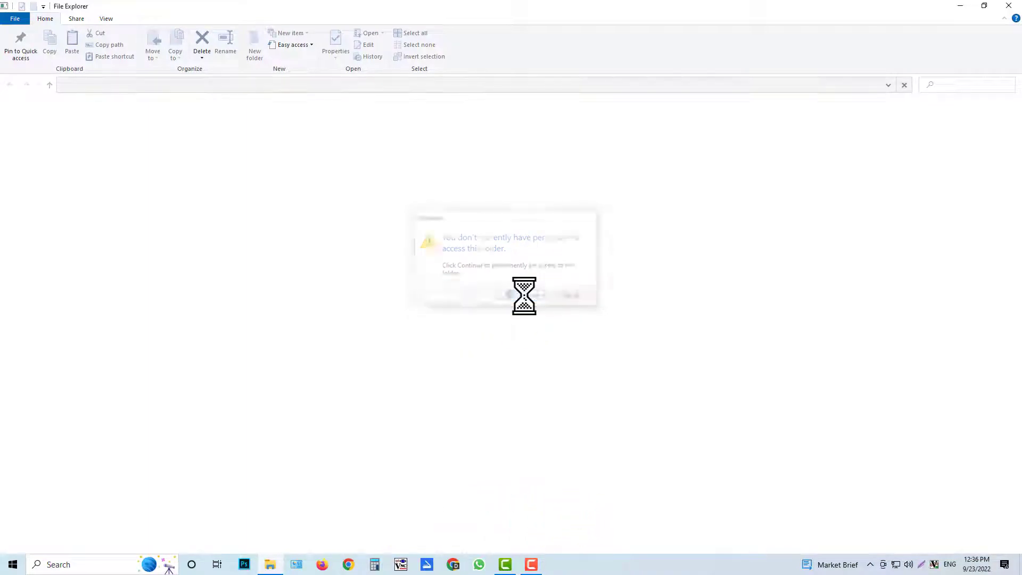
Step: Permanently delete everything in the Windows Prefetch folder, skipping all items that are in use, and close the folder window
click(337, 308)
scroll(729, 298, down, 20)
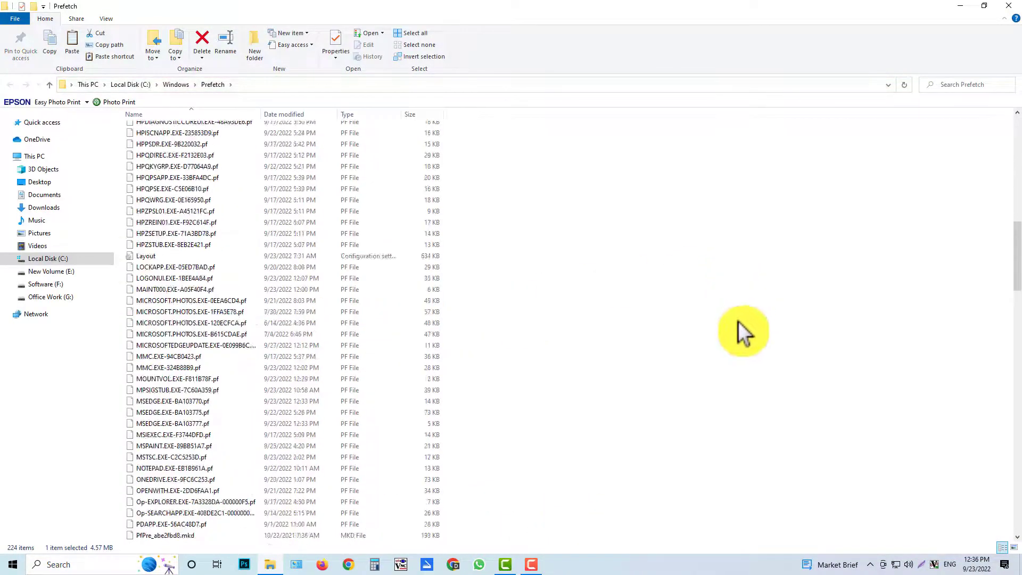
drag(1009, 487, 1016, 125)
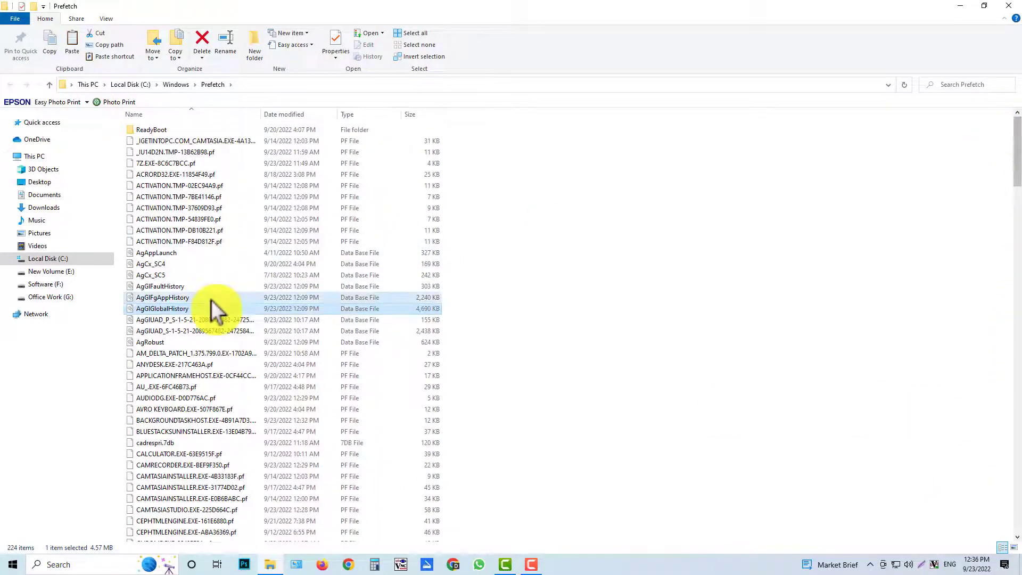
key(ctrl+a)
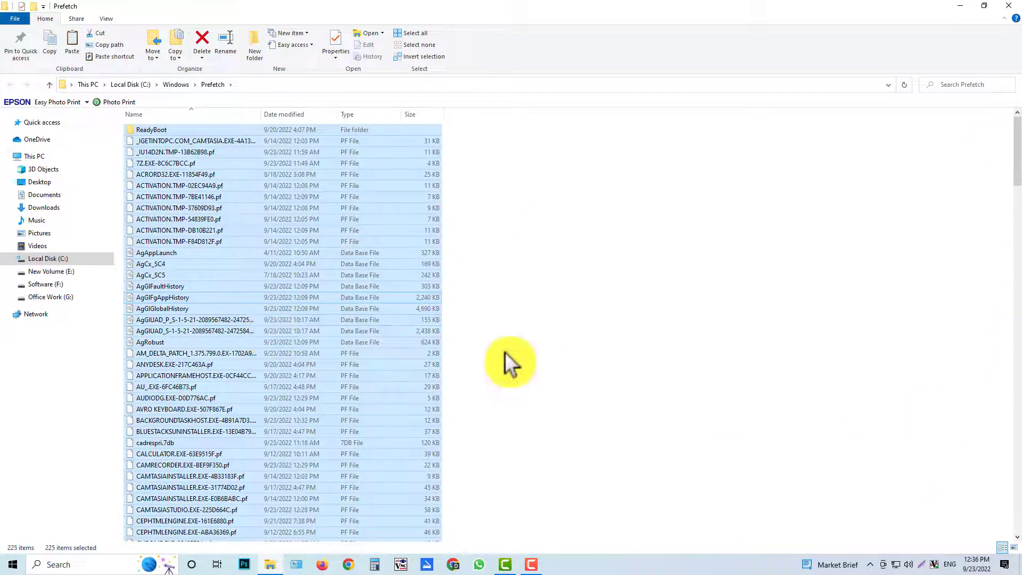
key(shift+Delete)
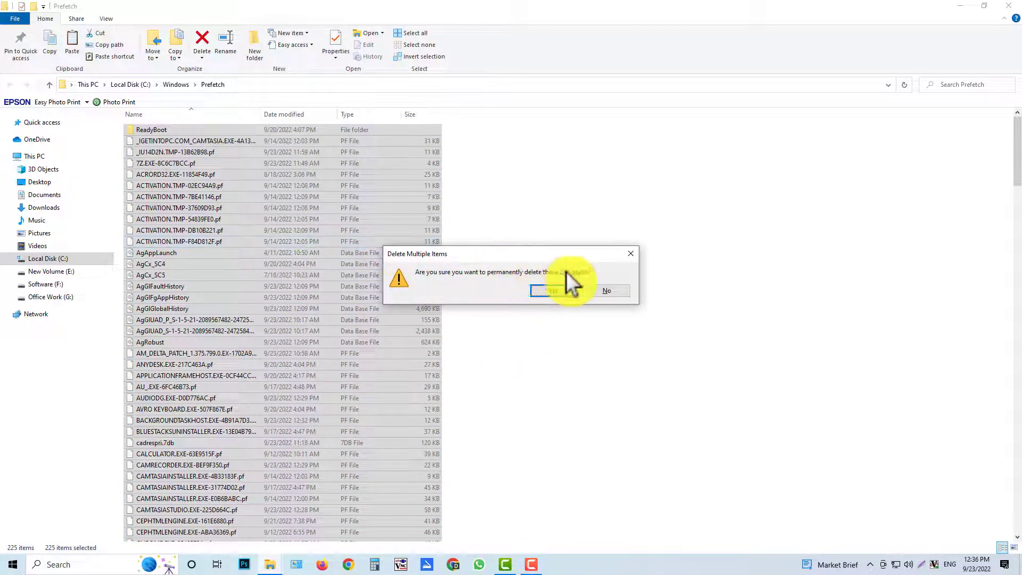
click(550, 289)
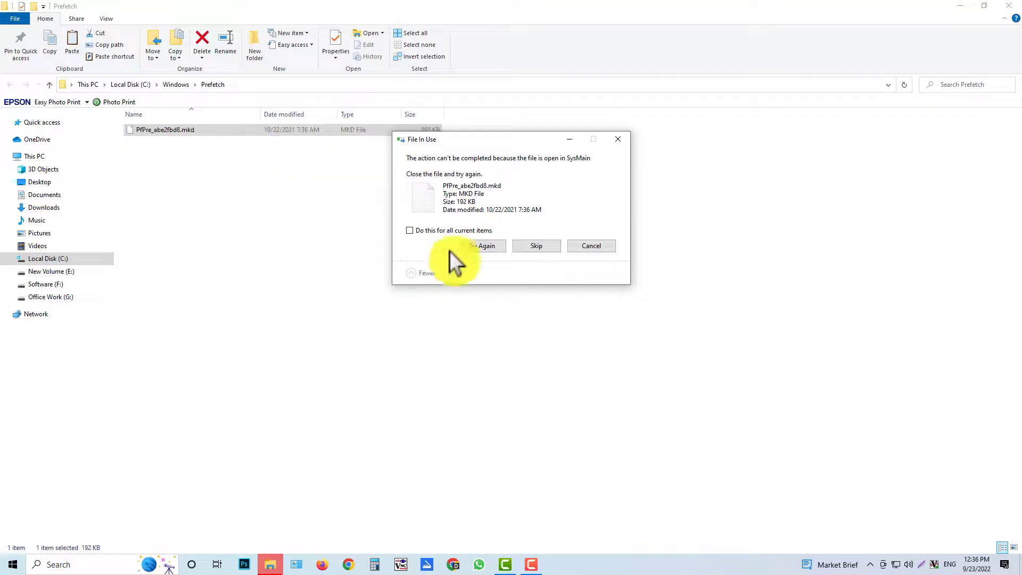
click(410, 230)
click(536, 246)
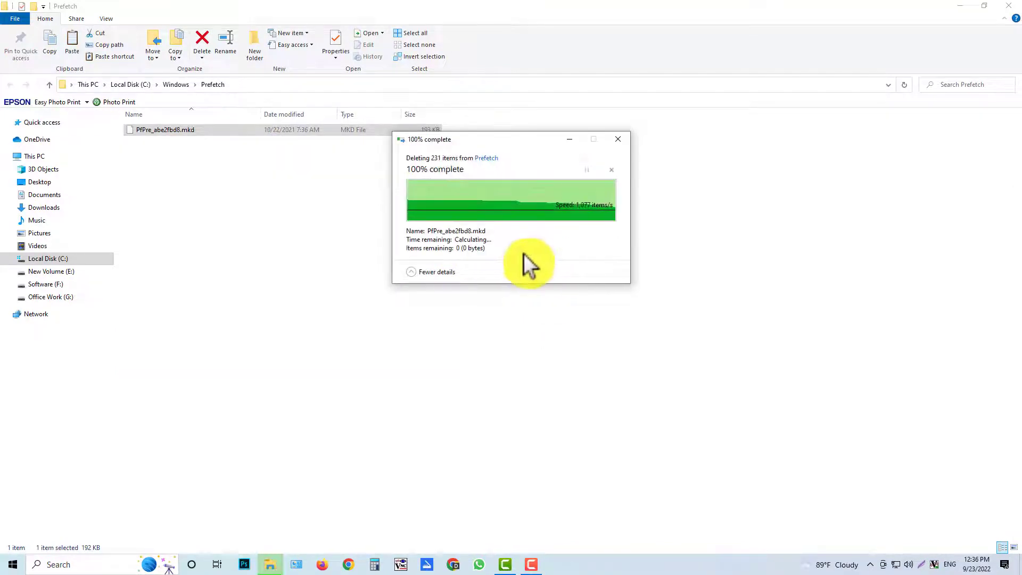
click(1011, 8)
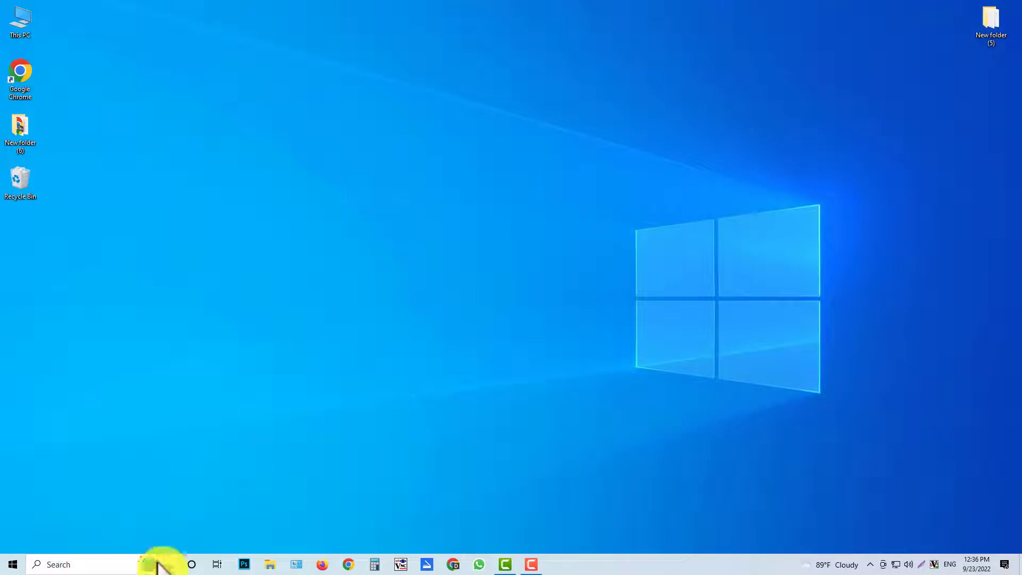
Step: Find Disk Cleanup by searching Windows for "disk", launch it, and choose the C: drive to clean up
click(114, 563)
text(disk)
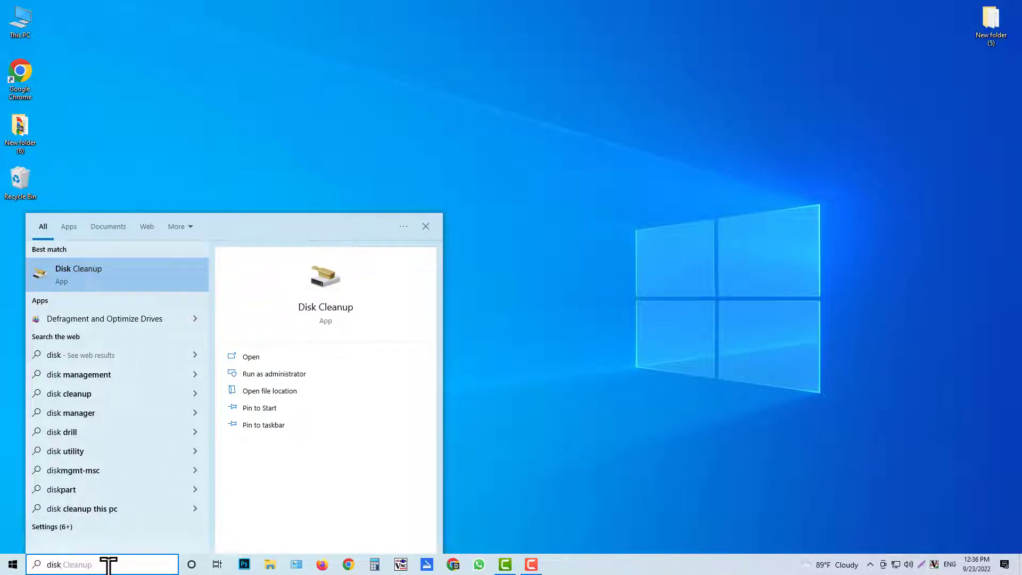
click(327, 296)
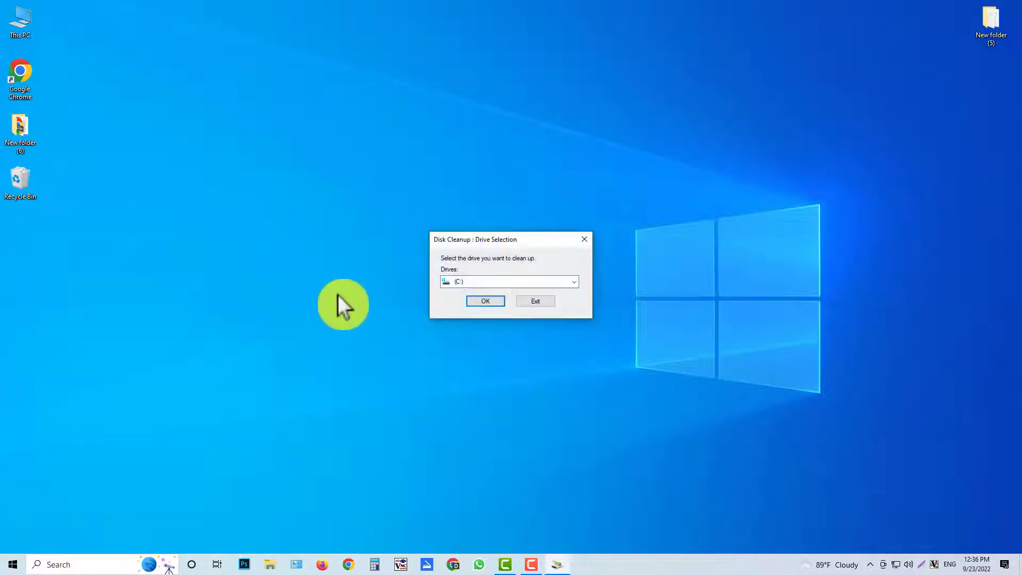
click(573, 281)
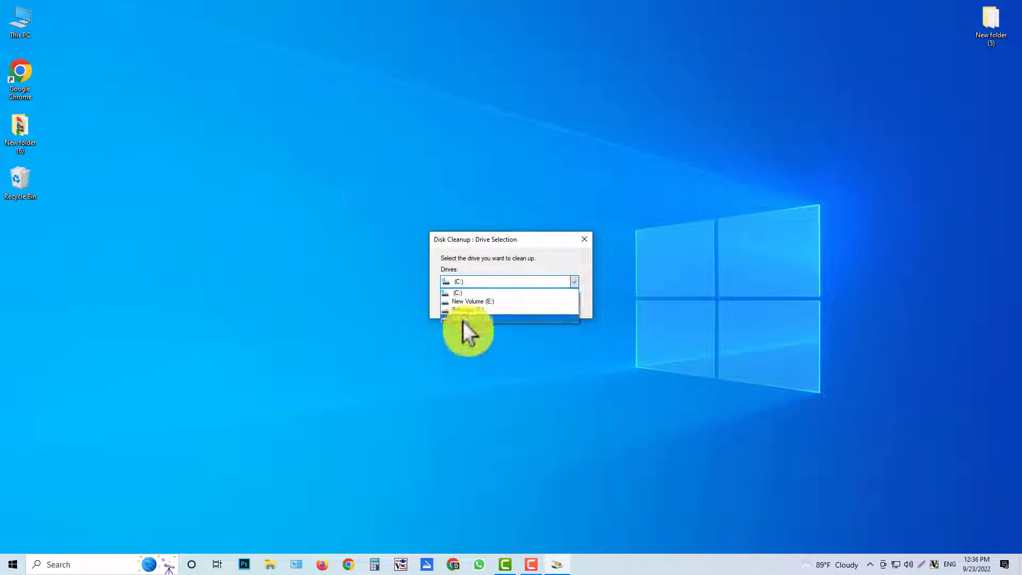
click(509, 292)
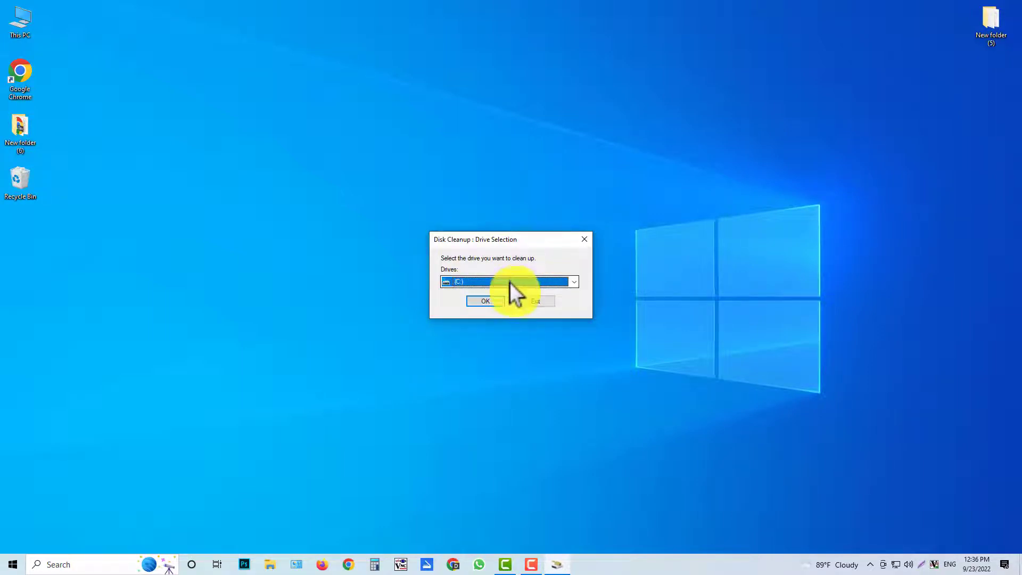
click(485, 300)
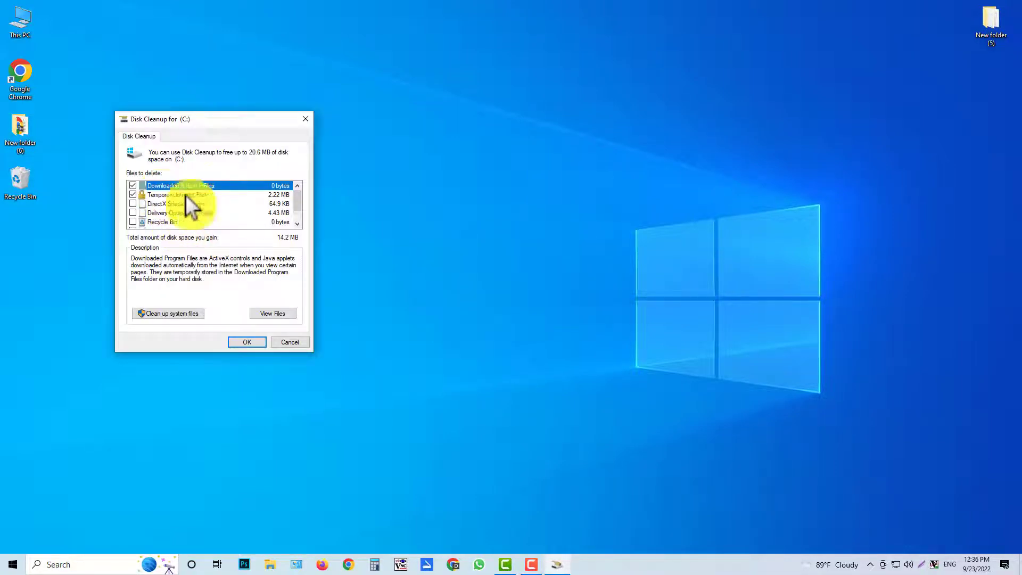
Step: Add DirectX Shader Cache, Delivery Optimization Files, Recycle Bin and Temporary files to the file categories marked for deletion
click(273, 206)
click(280, 188)
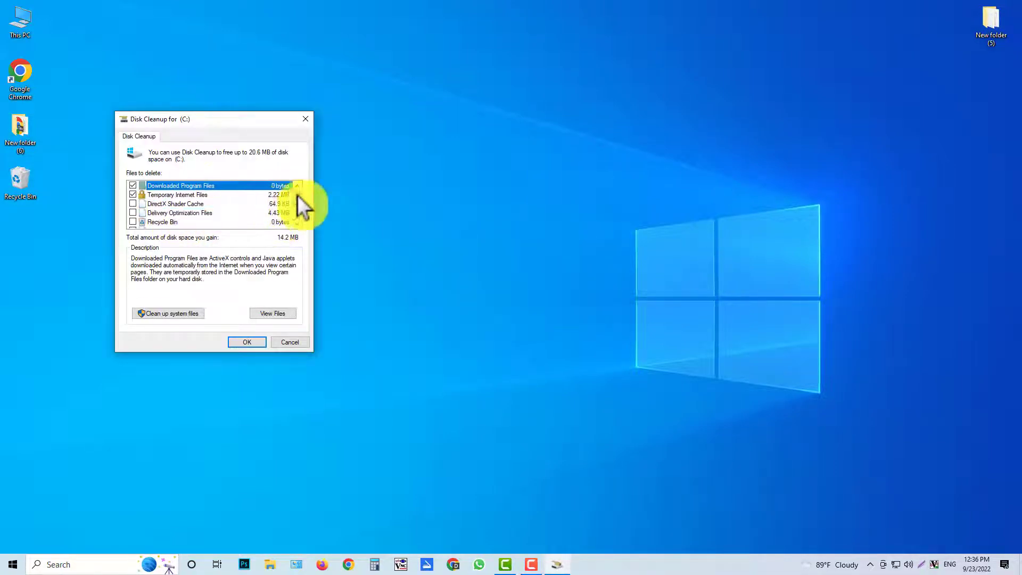
drag(297, 196, 297, 215)
click(281, 223)
click(278, 205)
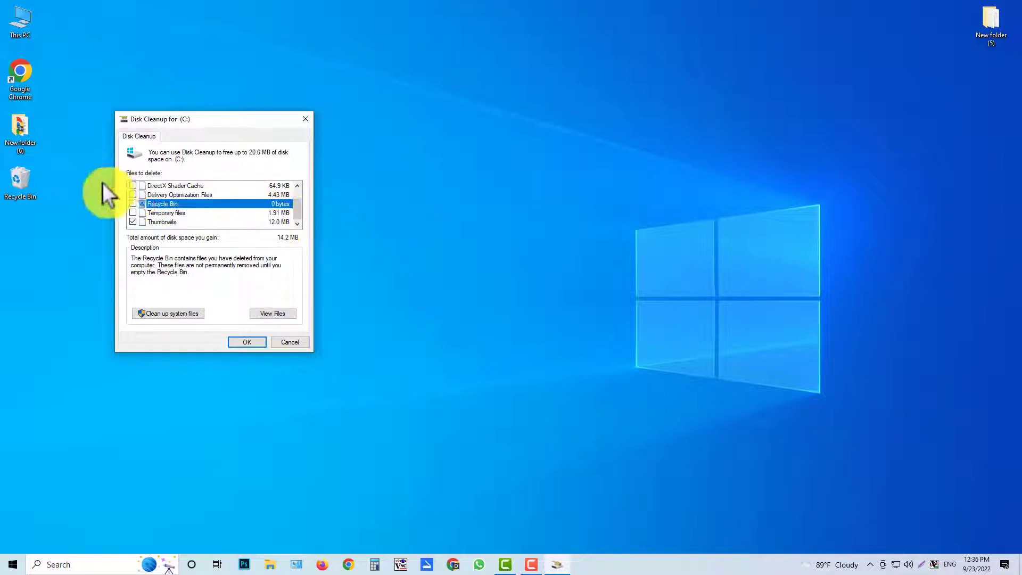
click(132, 186)
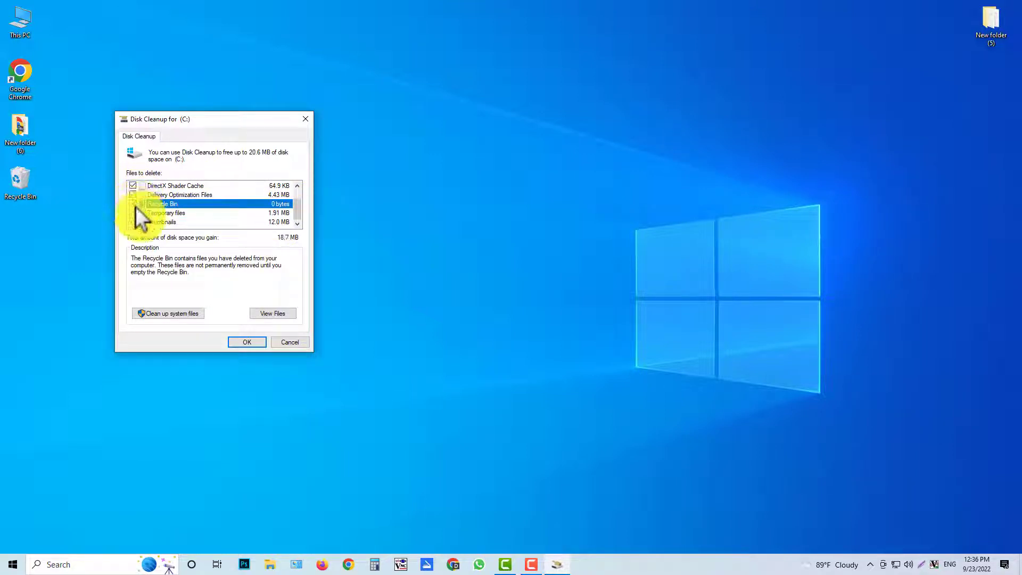
click(133, 212)
scroll(158, 210, up, 1)
scroll(149, 207, down, 1)
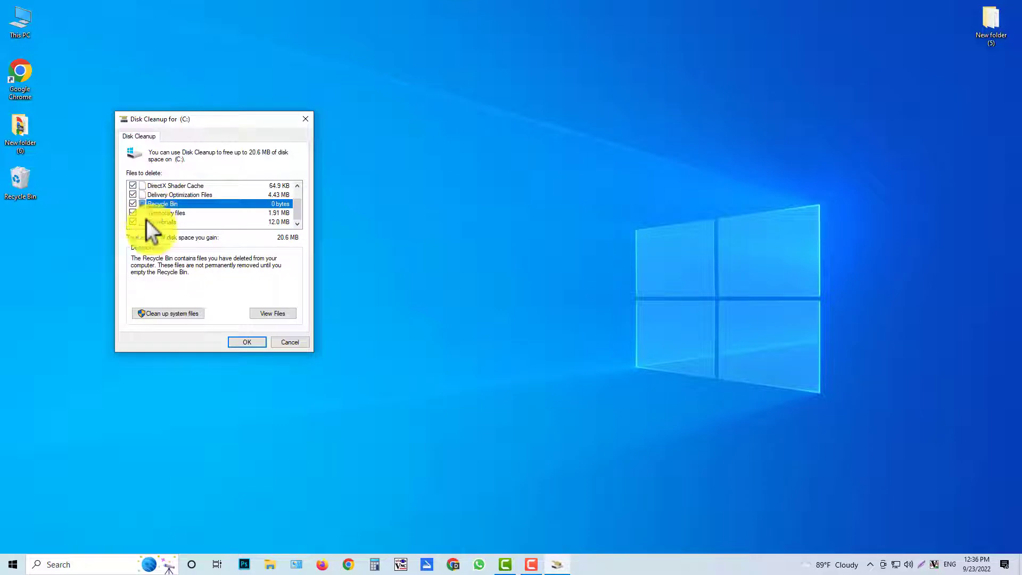
Step: Run the cleanup of drive C:, agreeing to delete the files permanently, and refresh the desktop
click(247, 342)
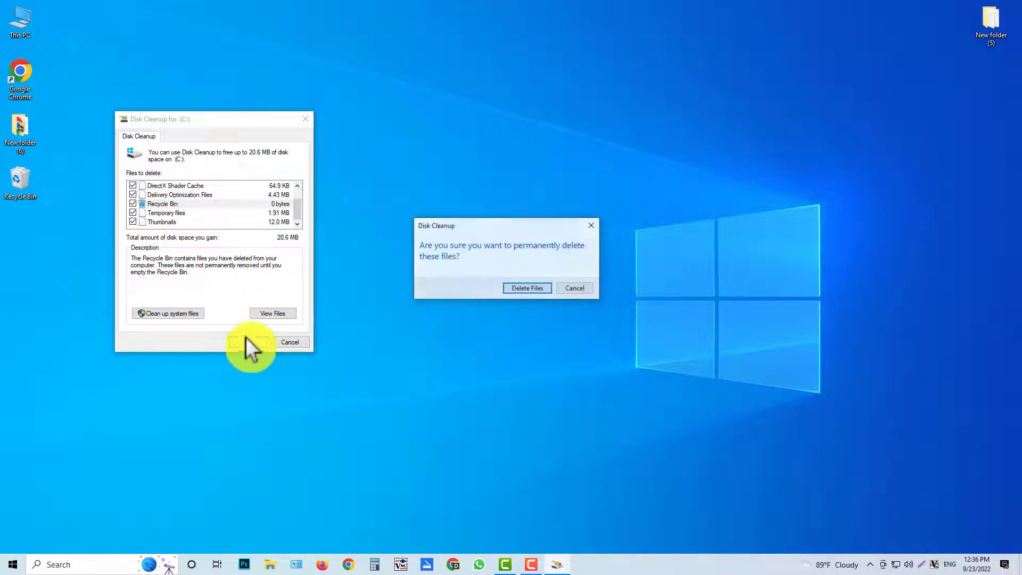
click(525, 287)
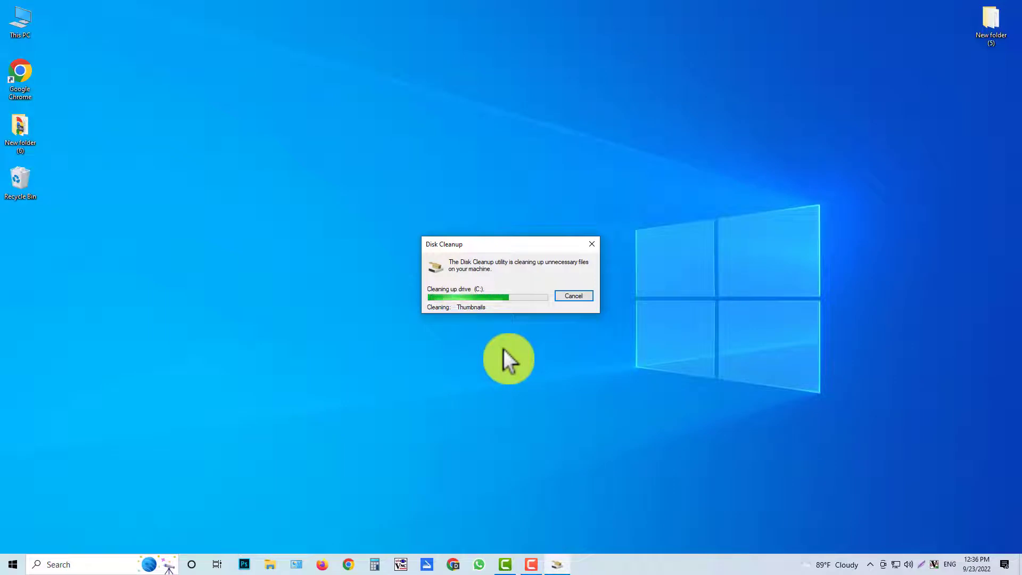
right_click(452, 281)
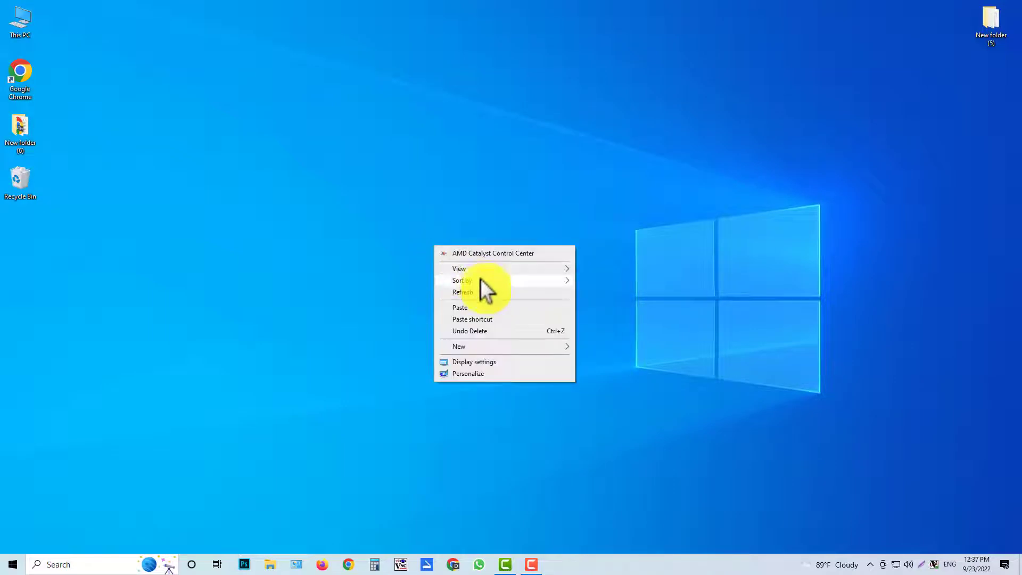
click(482, 291)
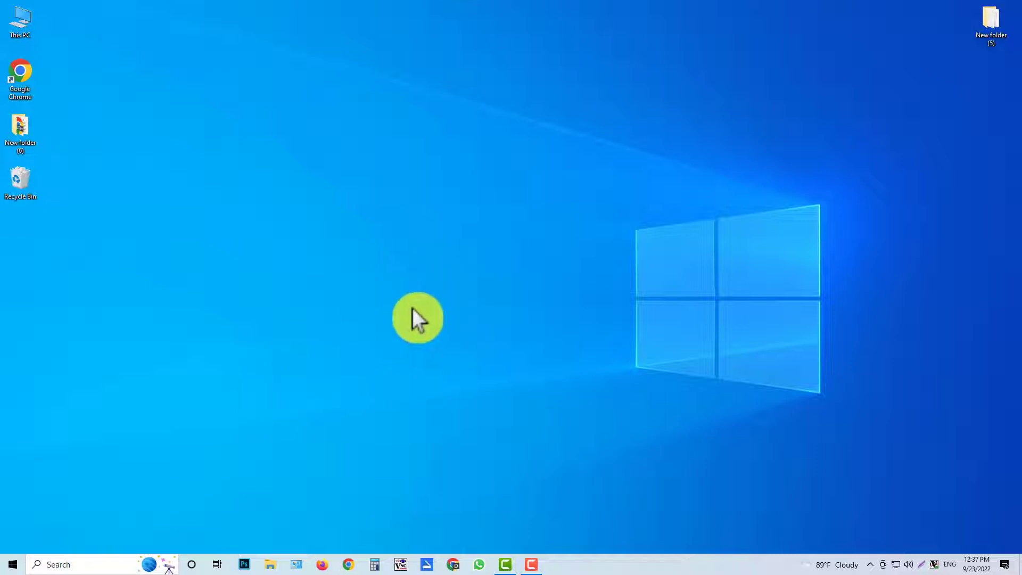
Step: Find the Settings app through Windows search and open its Apps & features page
click(86, 564)
text(sett)
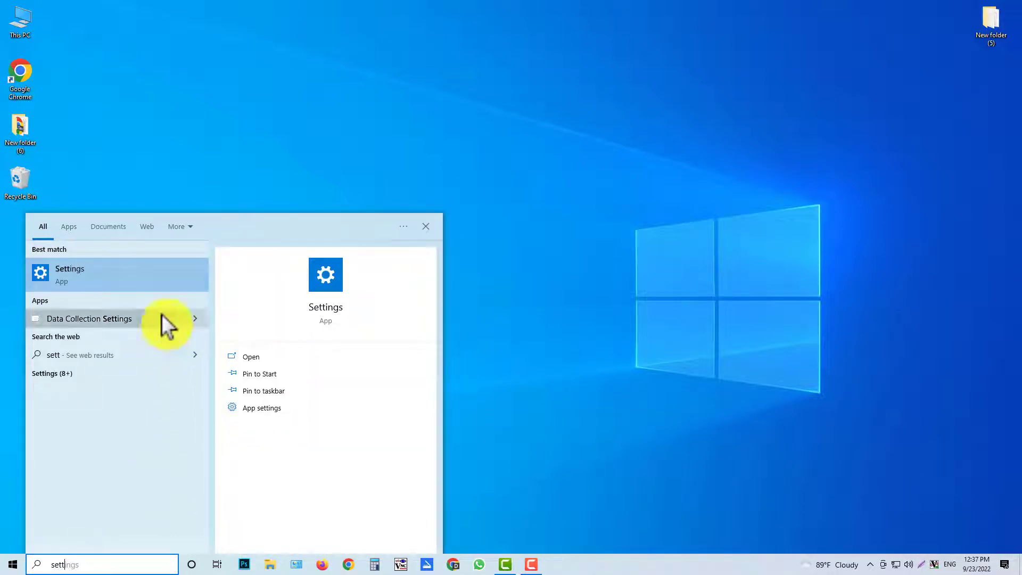
click(329, 288)
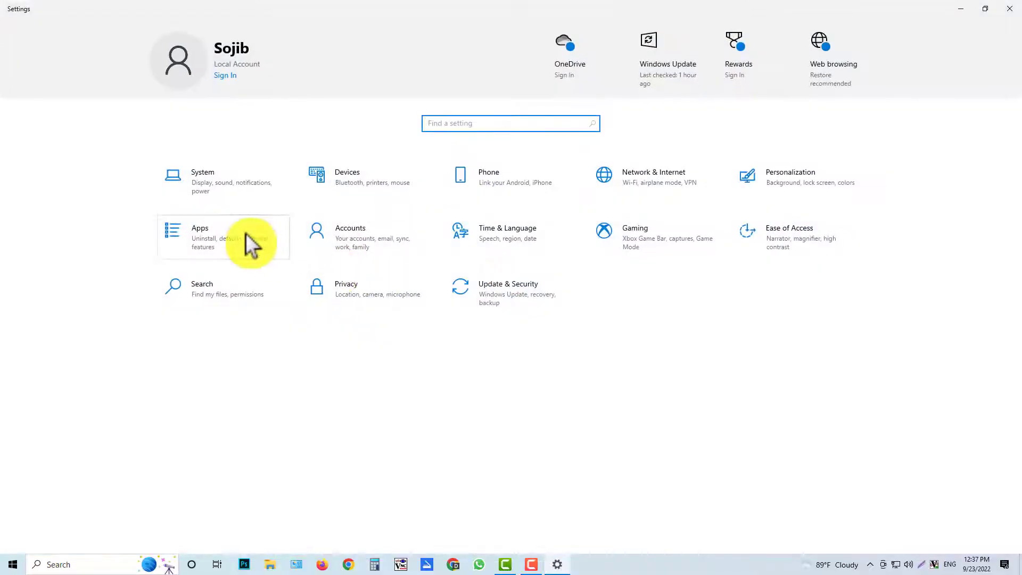
click(201, 239)
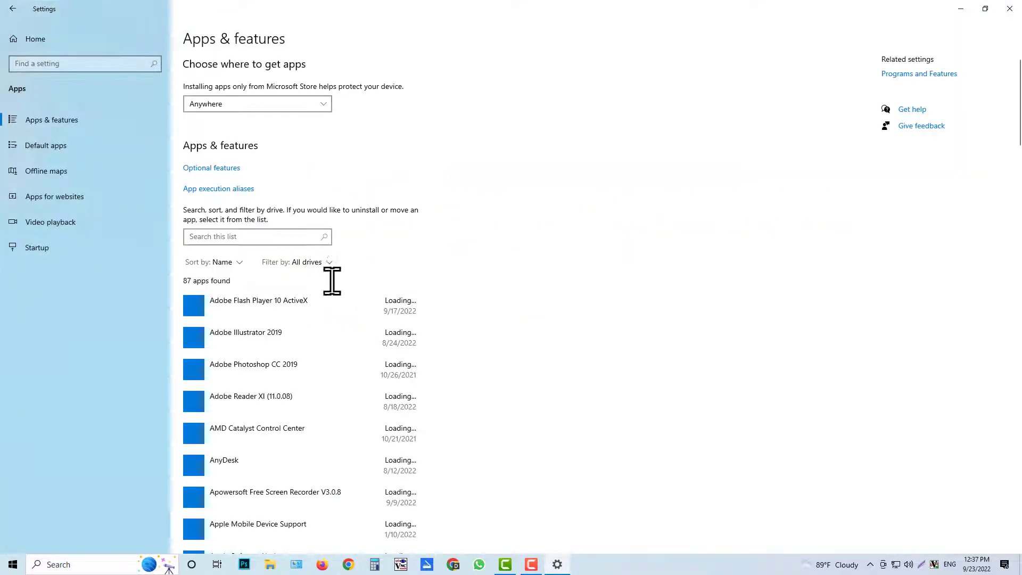
Step: Look through the installed apps list and uninstall the Movies & TV app
scroll(361, 338, down, 20)
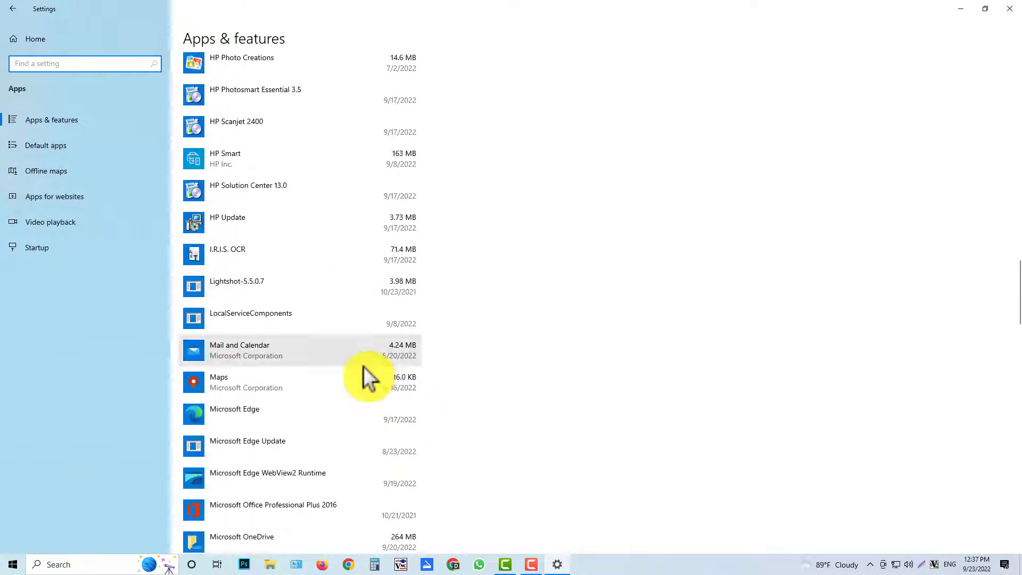
scroll(362, 373, down, 15)
scroll(359, 381, up, 20)
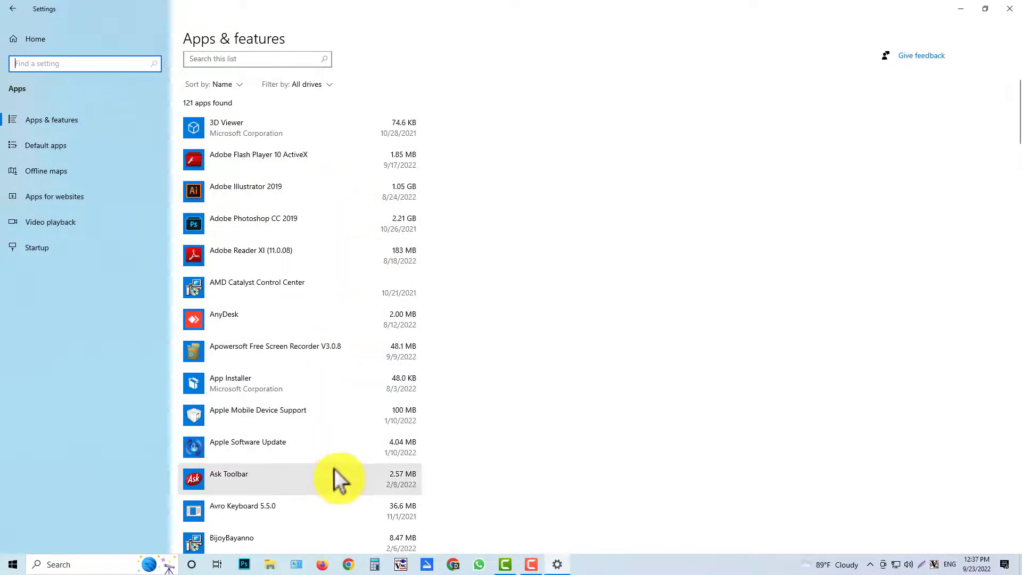
scroll(343, 463, down, 20)
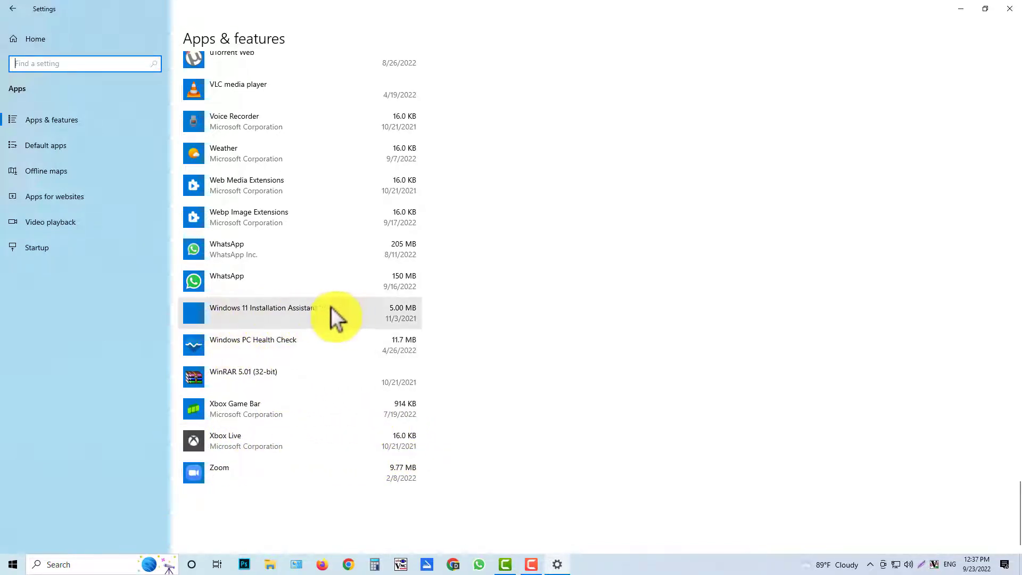
scroll(341, 346, up, 15)
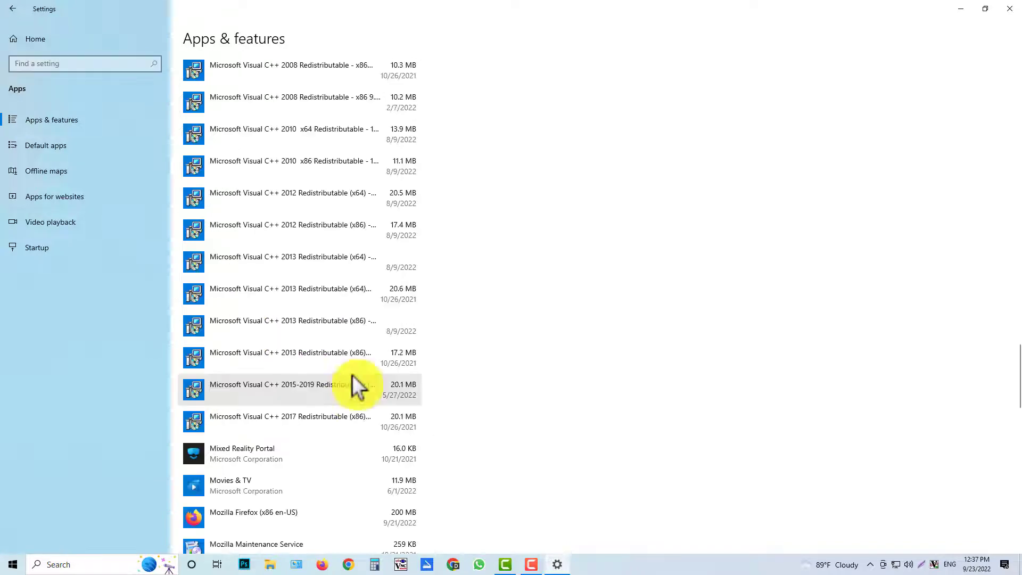
click(271, 497)
click(386, 529)
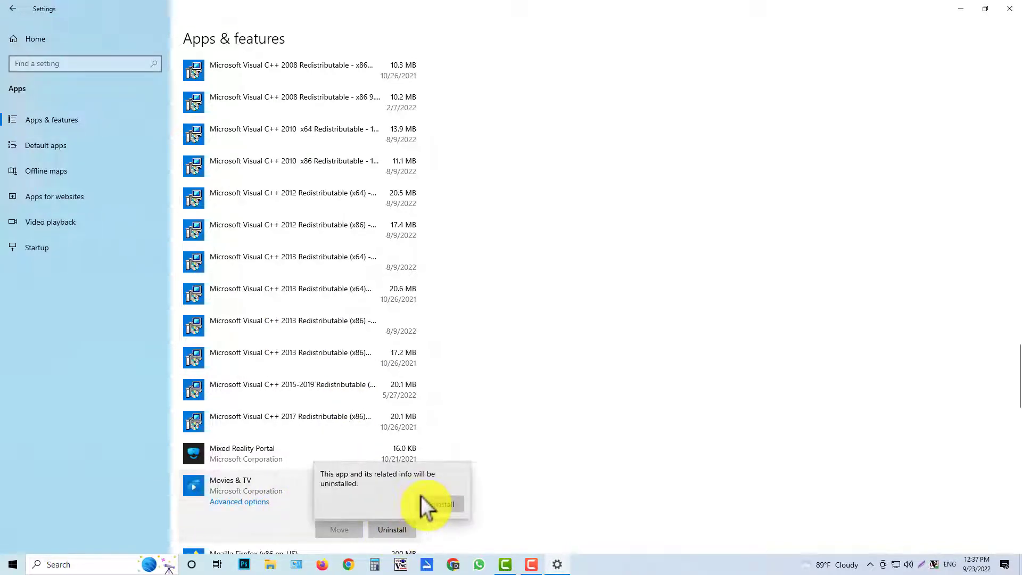
click(440, 504)
Step: Expand the Phone Link entry in the installed apps list to check its uninstall option
scroll(365, 422, down, 10)
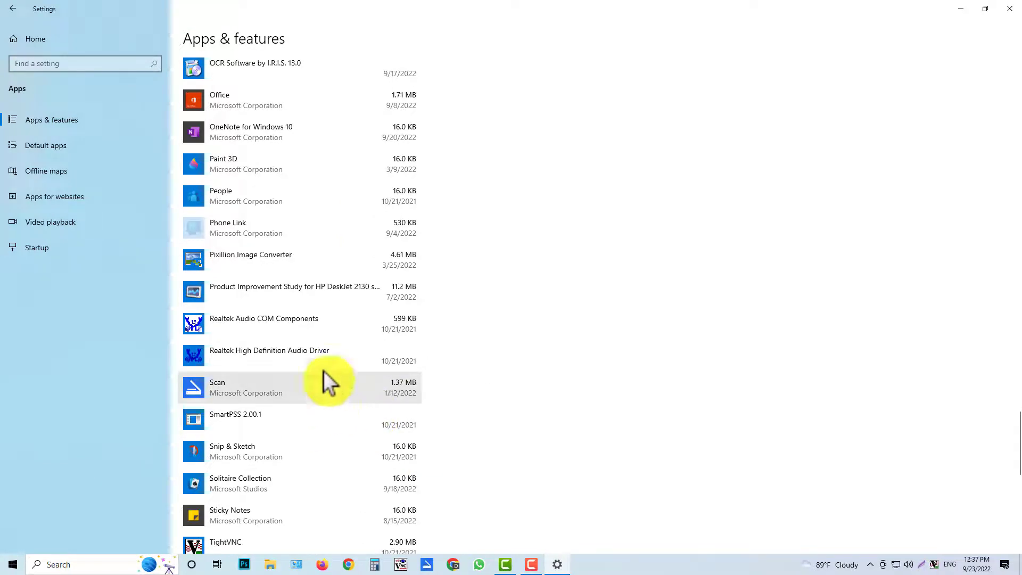
scroll(309, 320, down, 1)
click(255, 165)
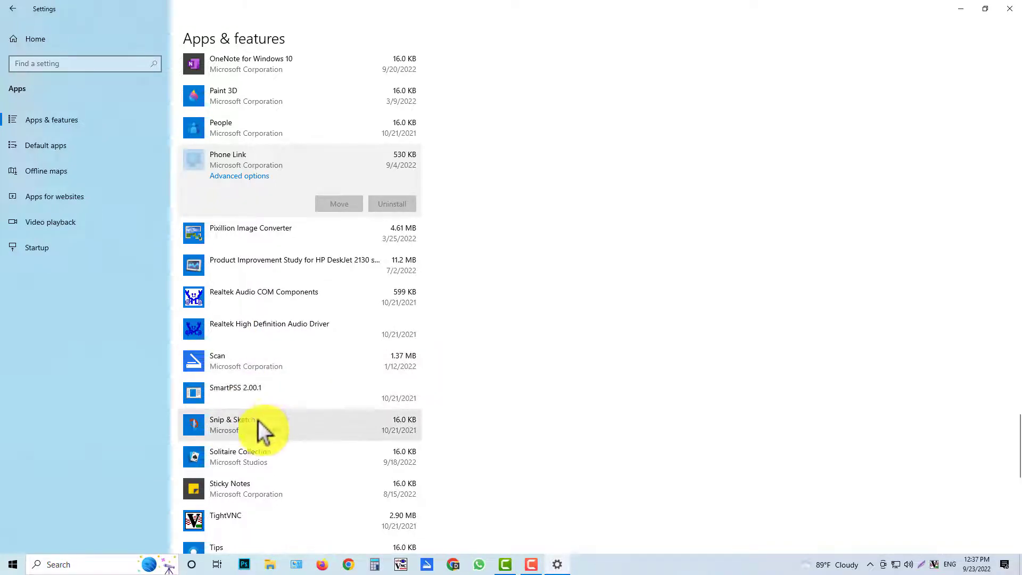
Step: Find Ask Toolbar in the installed apps list, uninstall it and acknowledge the uninstaller's message
scroll(283, 428, up, 20)
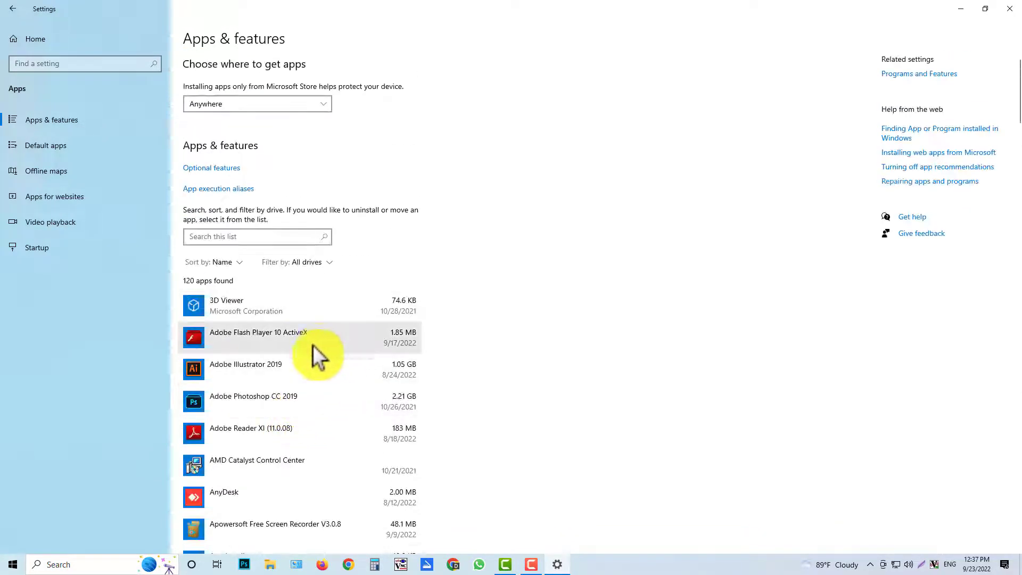
scroll(337, 461, down, 15)
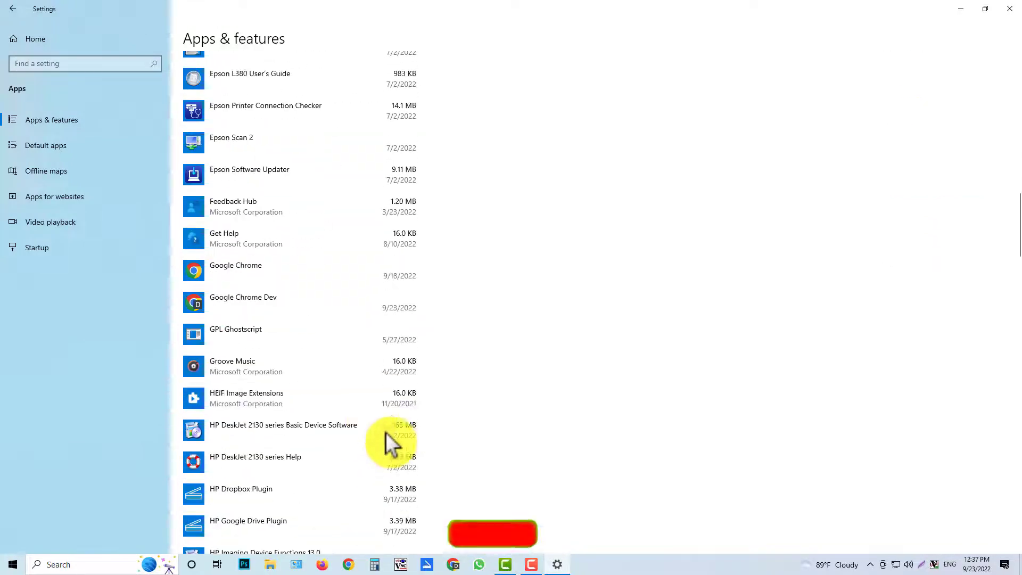
scroll(366, 410, up, 15)
scroll(379, 417, down, 10)
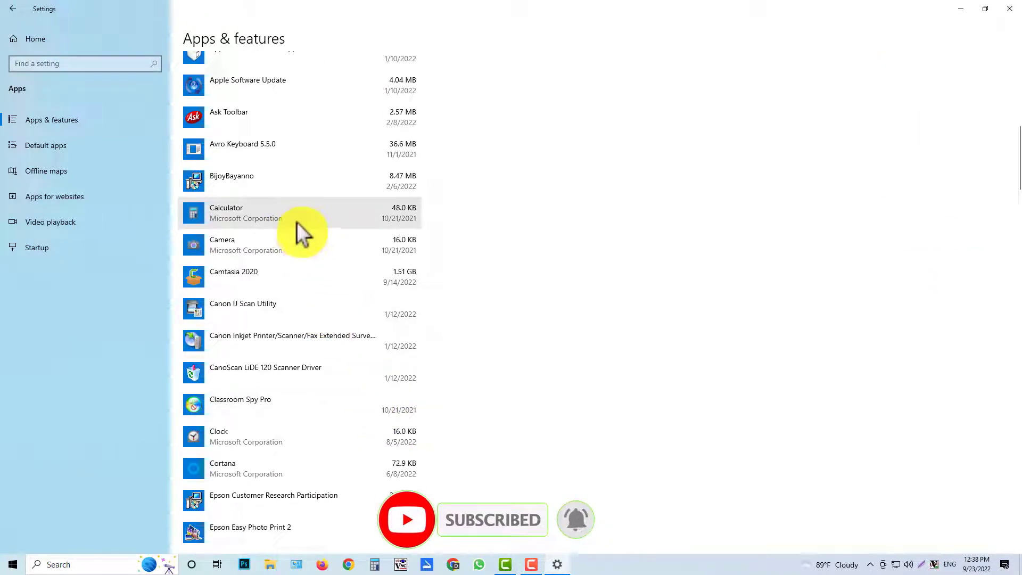
click(301, 127)
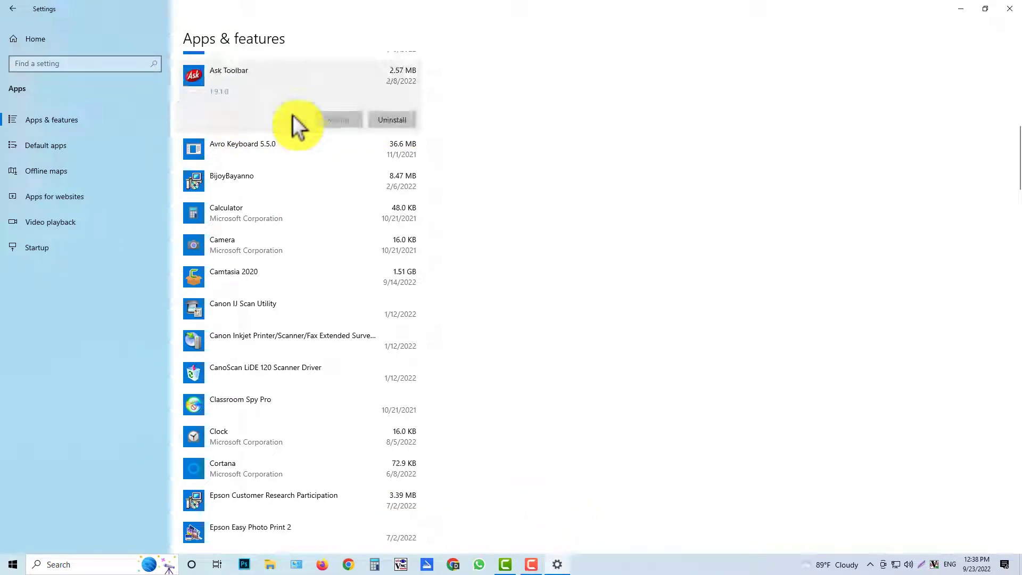
click(391, 120)
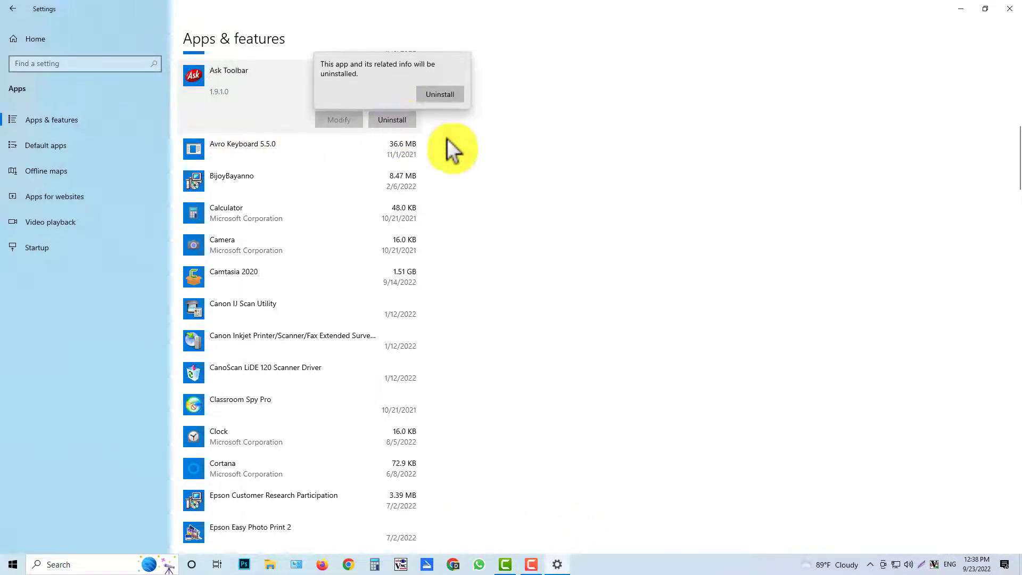
click(442, 98)
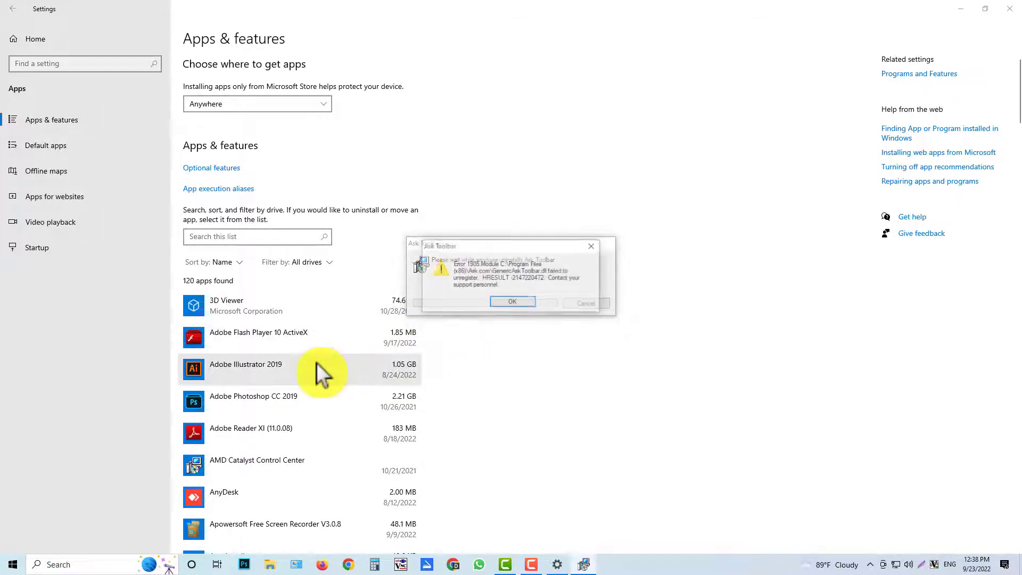
click(509, 302)
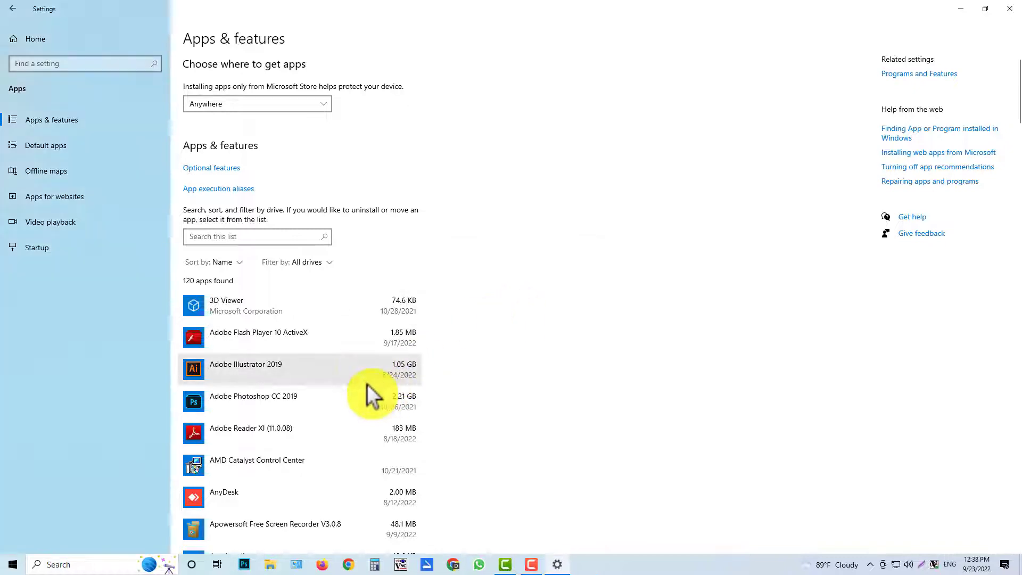
Step: Uninstall the CanoScan LiDE 120 Scanner Driver by running its own uninstaller to the end, and close Settings
click(296, 458)
scroll(379, 426, down, 10)
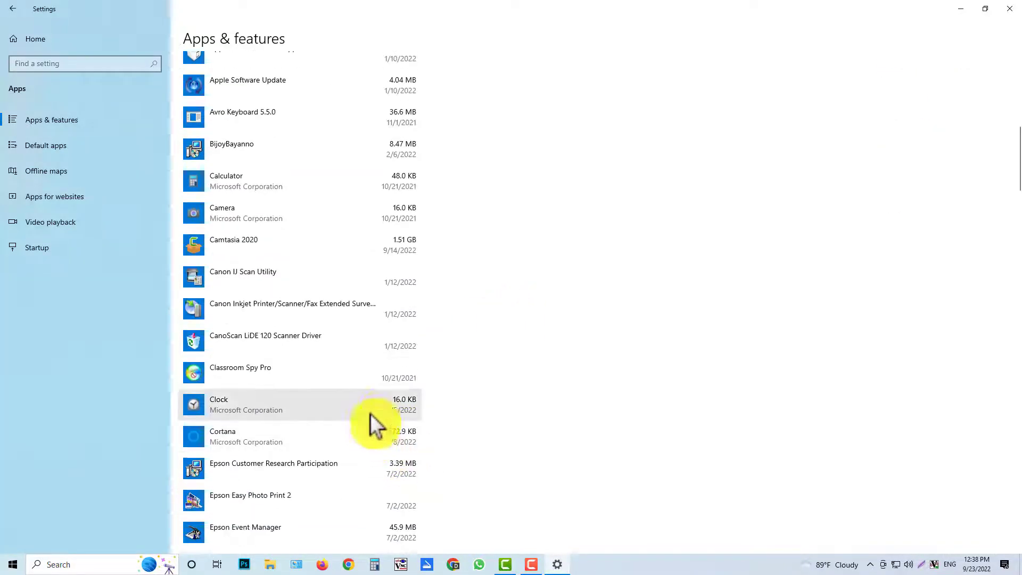
click(254, 342)
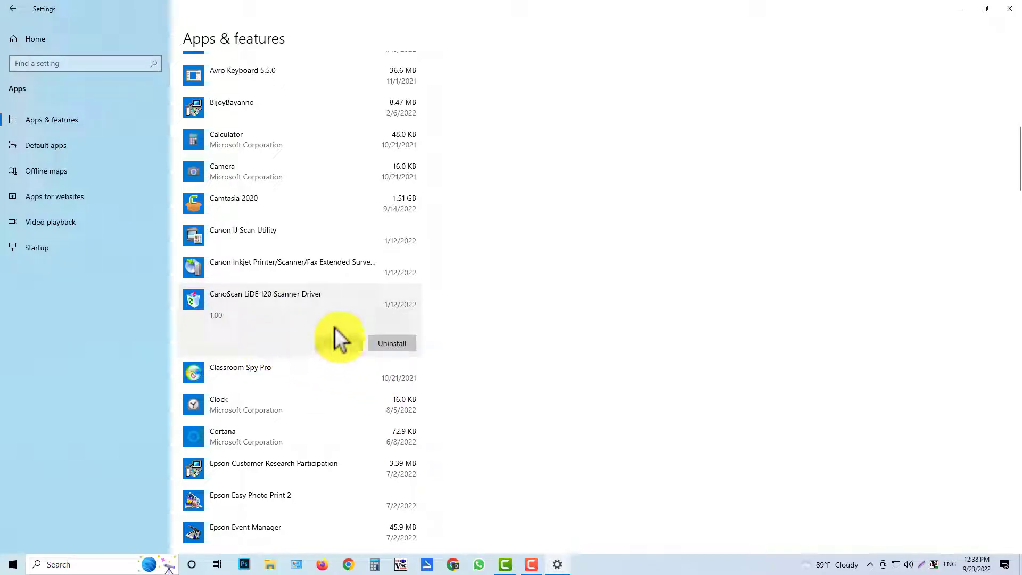
click(390, 344)
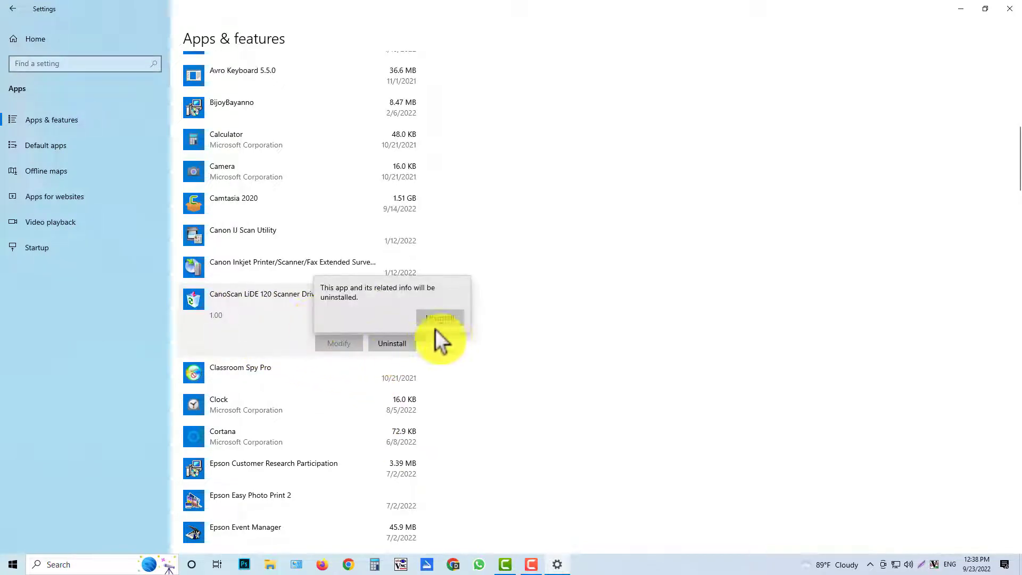
click(438, 322)
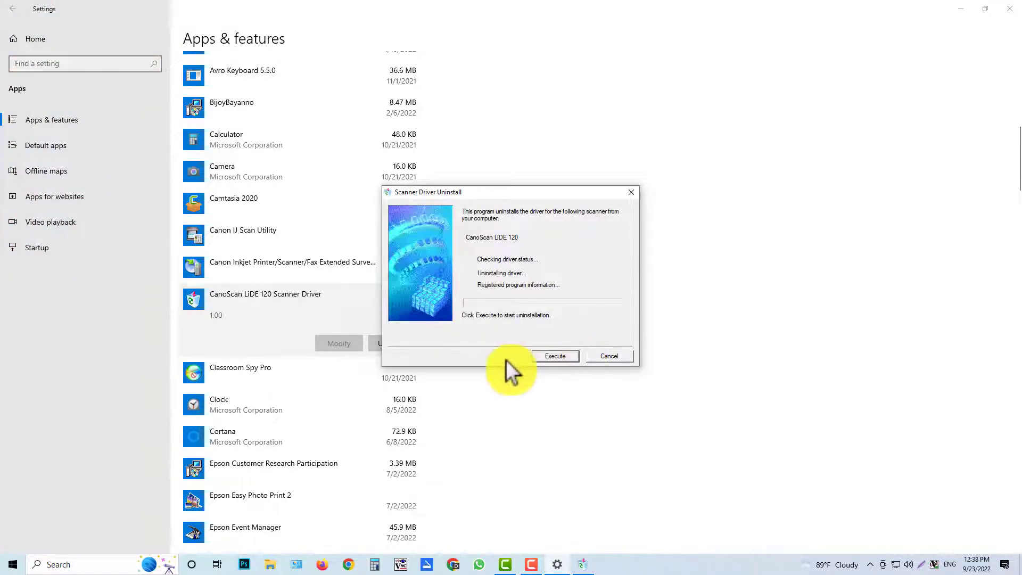
click(551, 356)
click(548, 317)
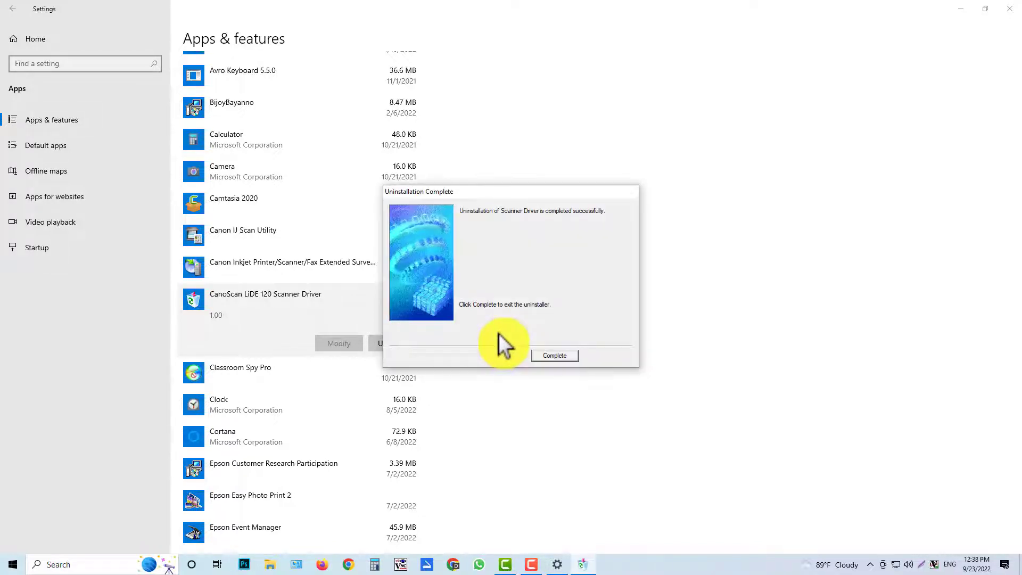
click(558, 354)
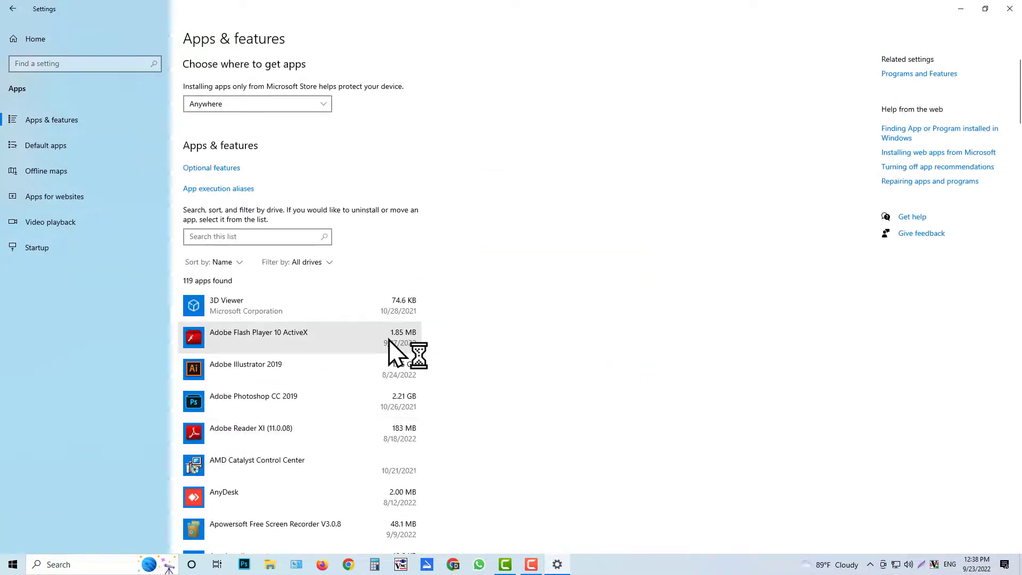
scroll(413, 354, down, 15)
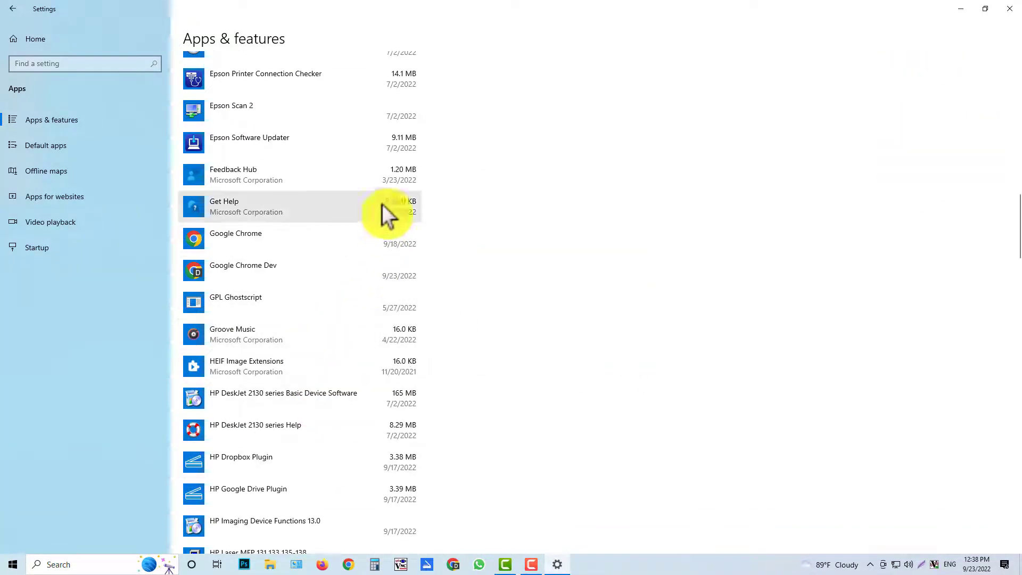
scroll(373, 130, down, 1)
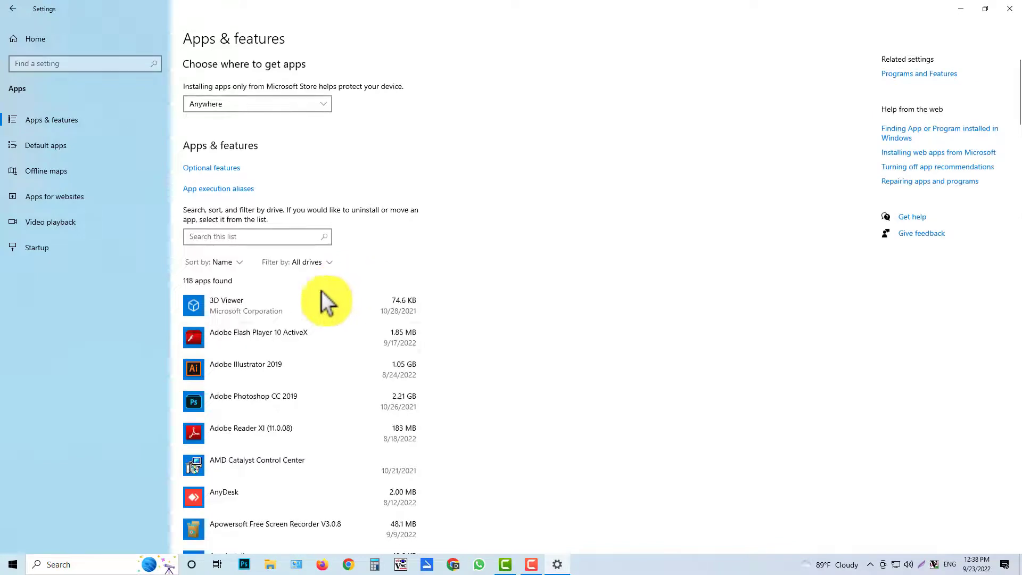
click(1010, 9)
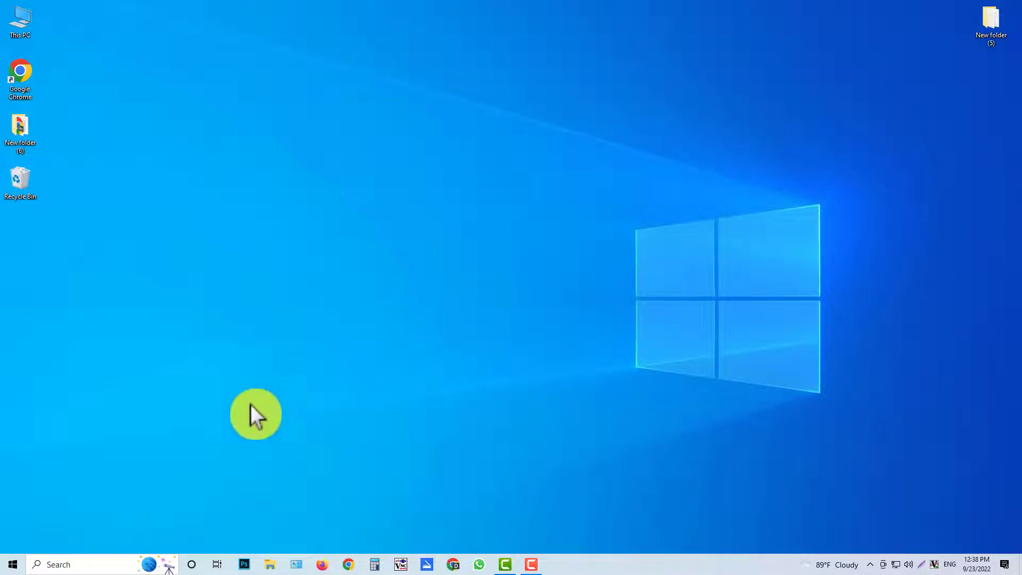
Step: Search Windows for "settings" and open the Settings app
click(80, 563)
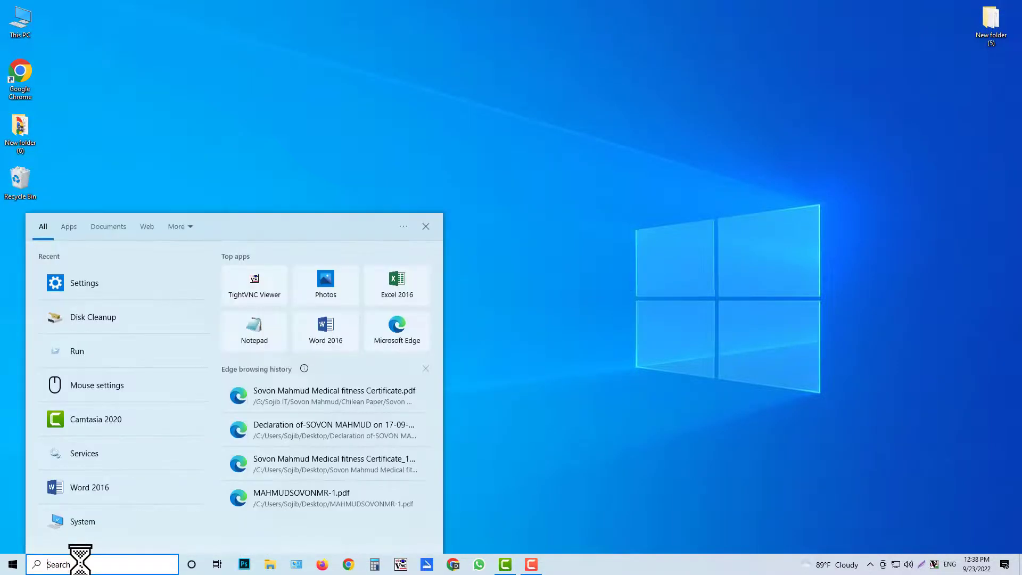
text(set)
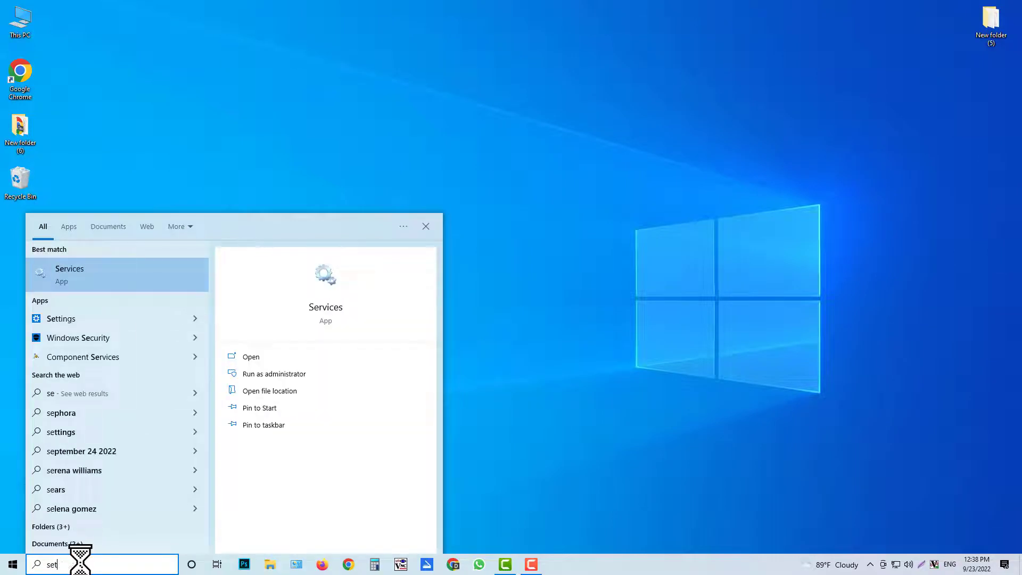
text(tings)
click(327, 273)
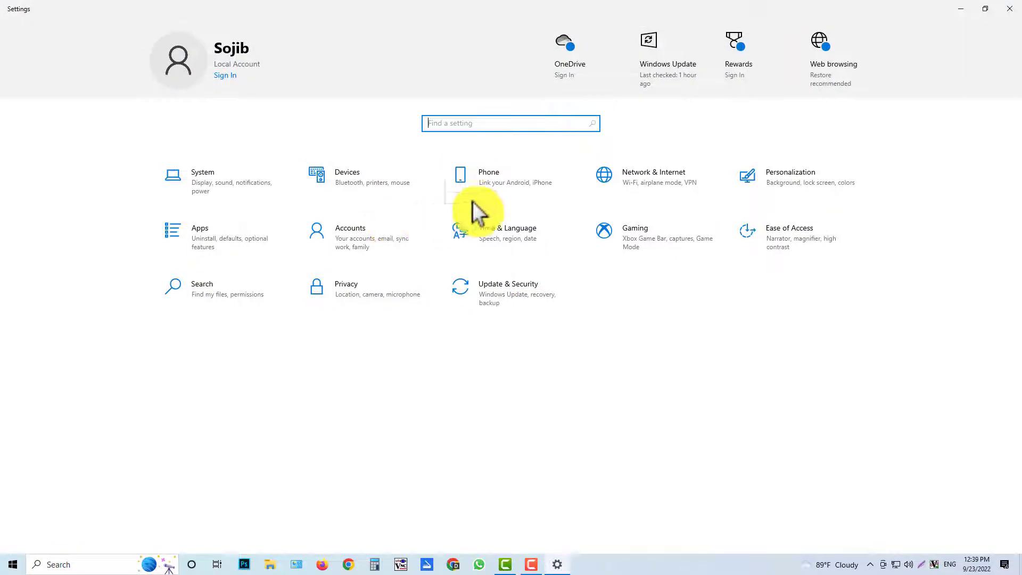
Step: Search the settings for "view ad", open View advanced system settings, and bring up the Performance options
click(472, 123)
text(v)
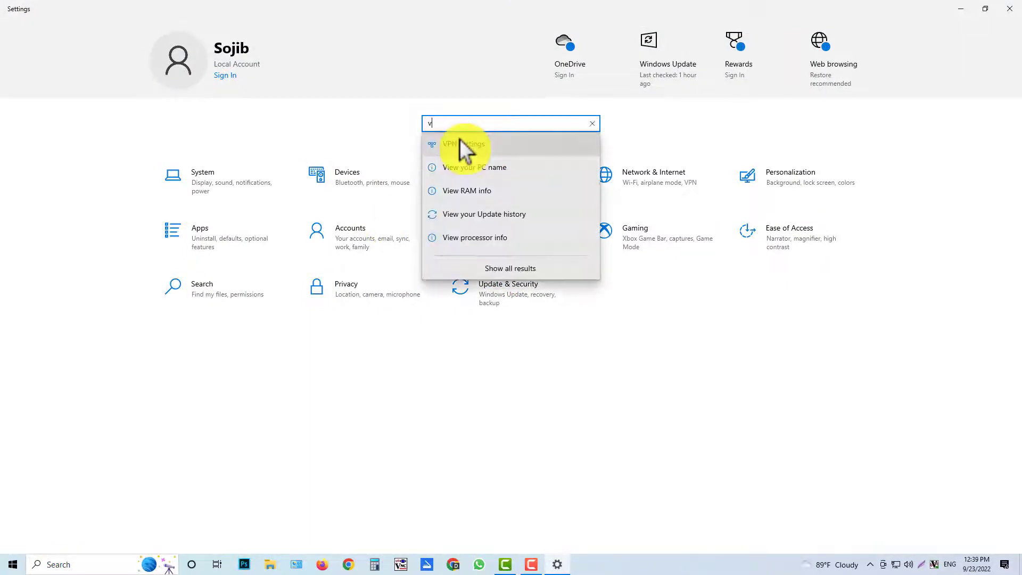
text(iew ad)
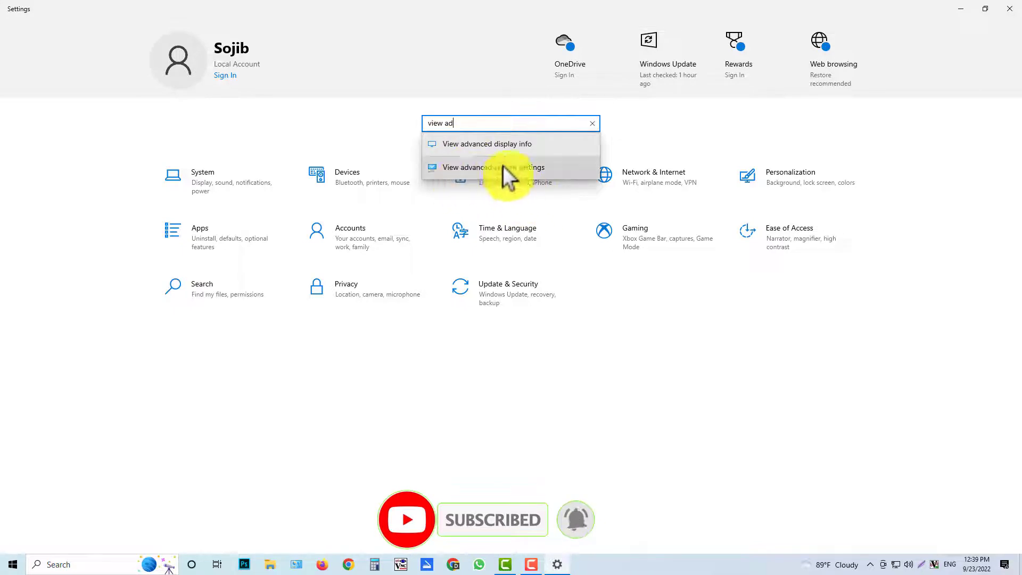
click(528, 167)
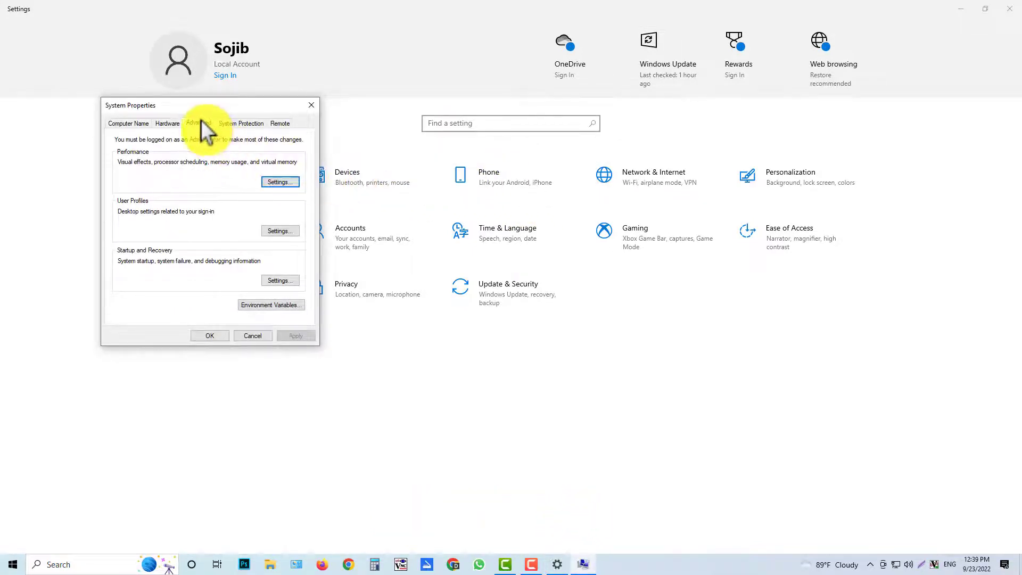
click(280, 182)
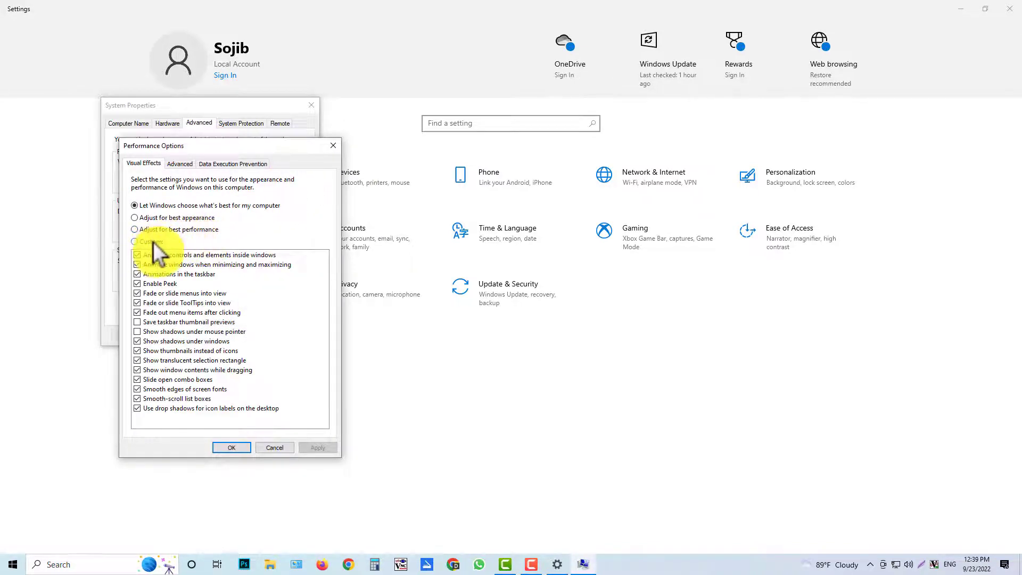
Step: Switch visual effects to Custom and turn off the control, window and taskbar animations, Enable Peek, and the menu, ToolTip and menu-item fade effects
click(168, 229)
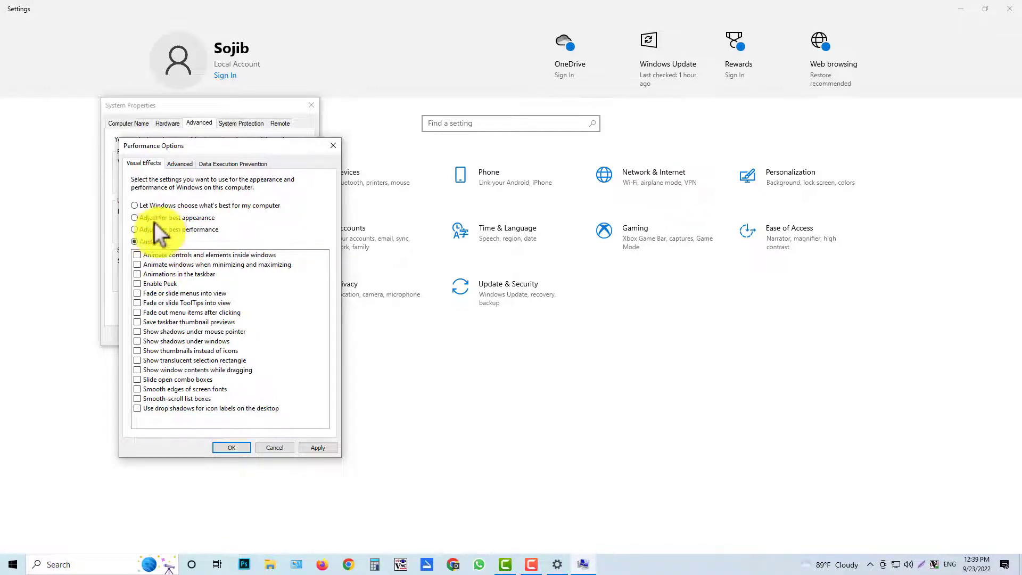
click(149, 205)
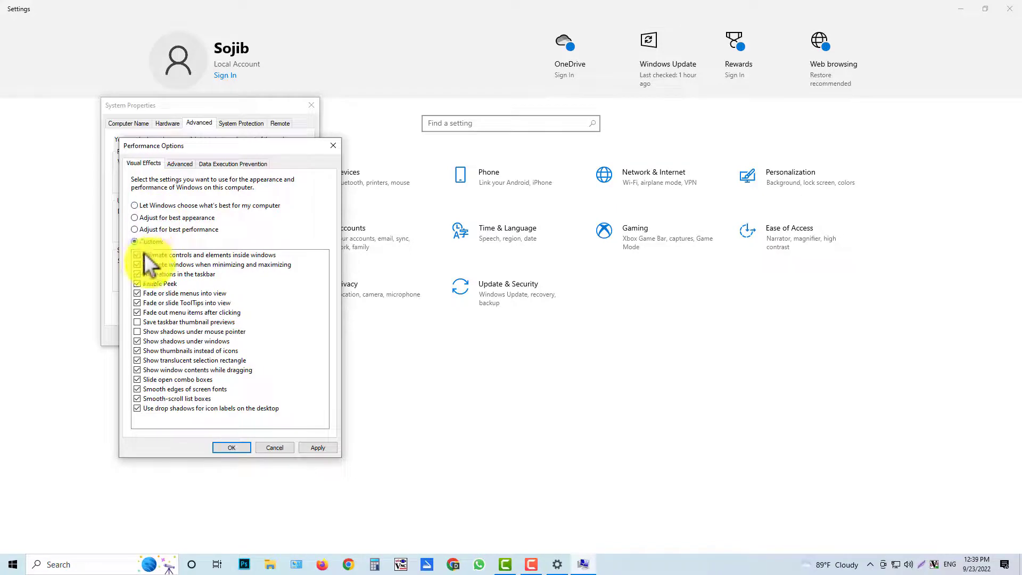
click(137, 255)
click(137, 264)
click(137, 274)
click(137, 283)
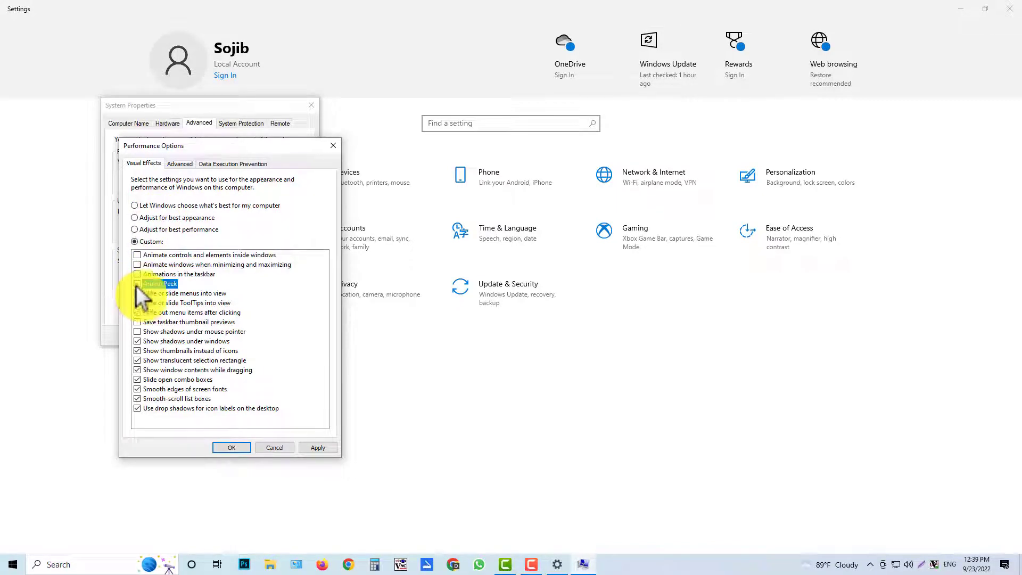
click(137, 292)
click(136, 302)
click(136, 312)
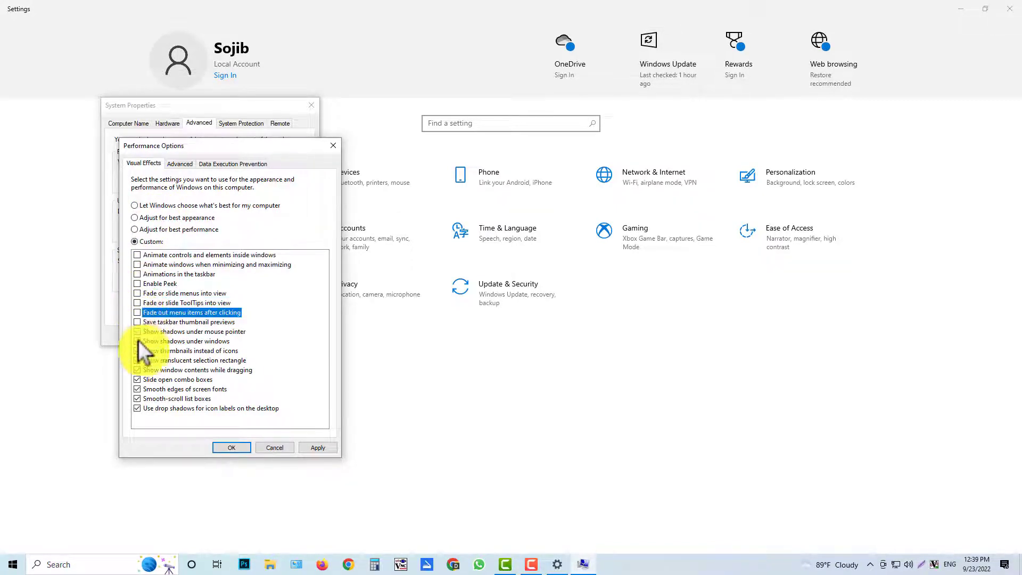
Step: Turn off the remaining visual effects, from Show shadows under windows through Use drop shadows for icon labels on the desktop
click(137, 341)
click(137, 350)
click(137, 359)
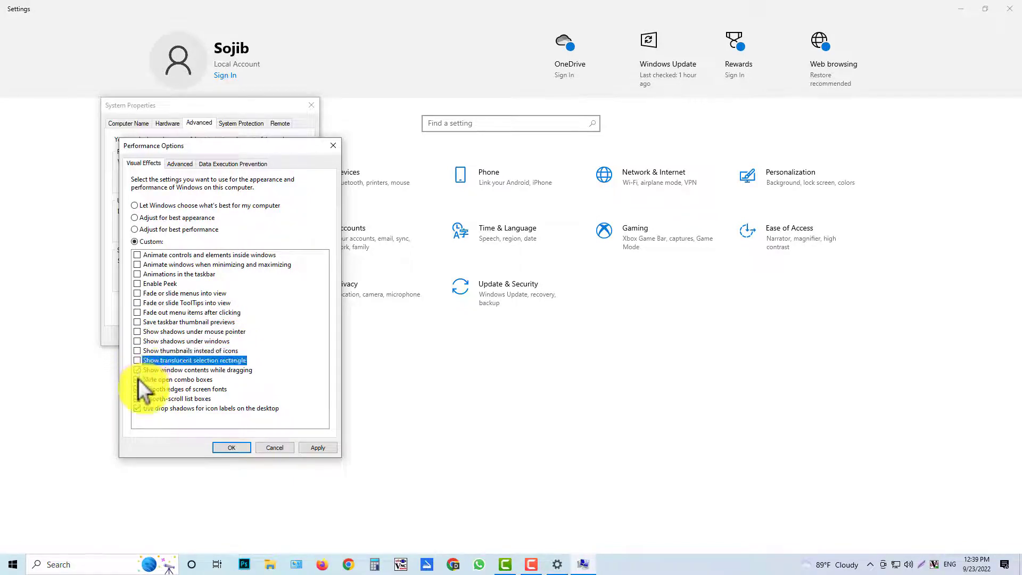
click(137, 369)
click(137, 379)
click(137, 388)
click(137, 398)
click(137, 408)
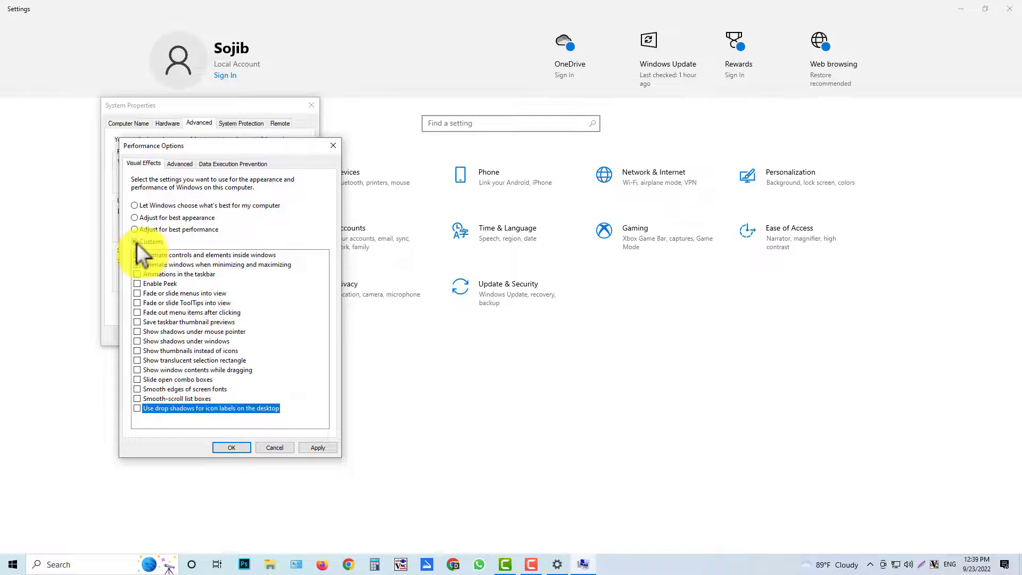
Step: Apply the visual effects changes, then close Performance Options, System Properties and Settings
click(318, 447)
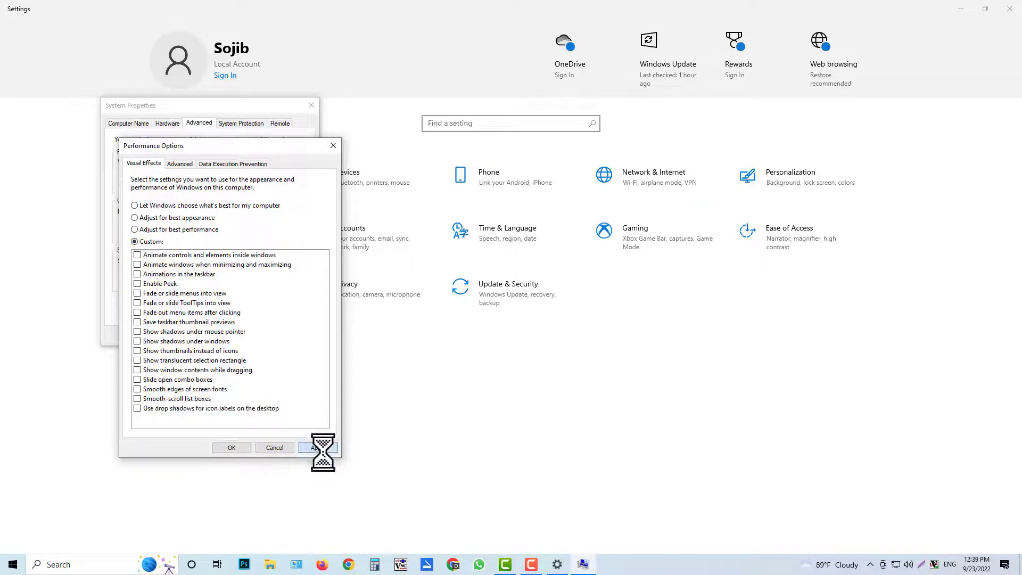
click(238, 449)
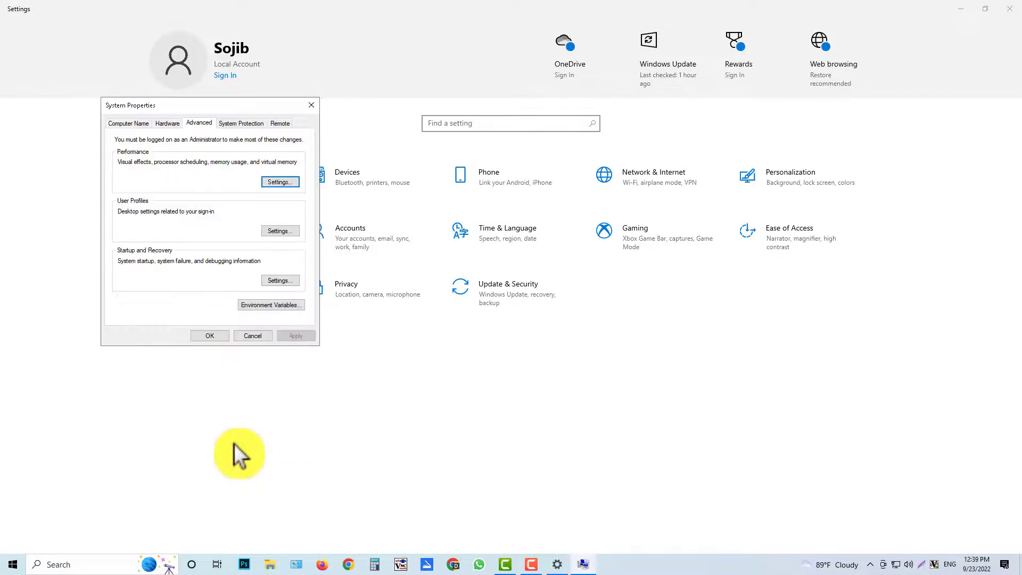
click(211, 336)
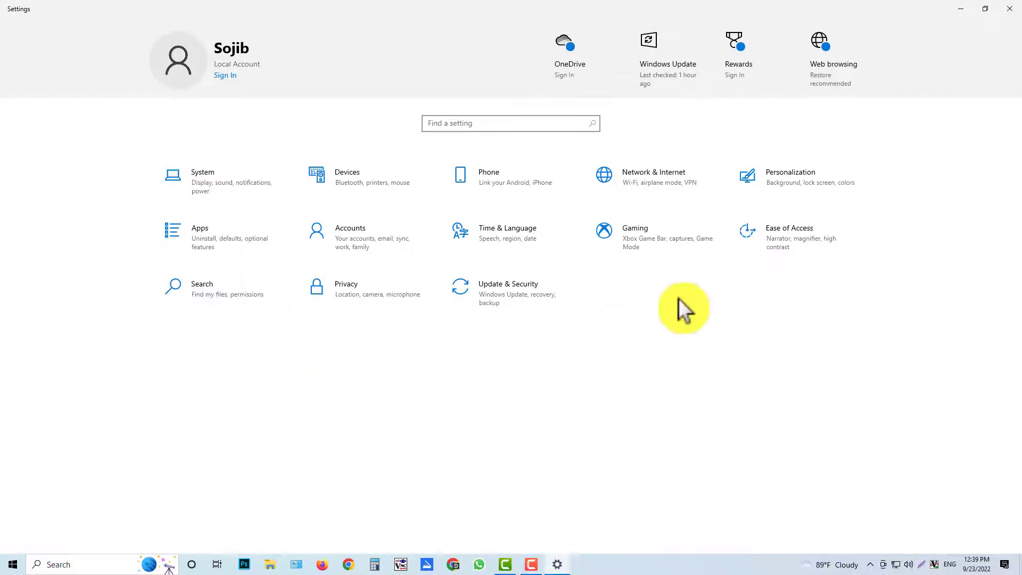
click(1011, 10)
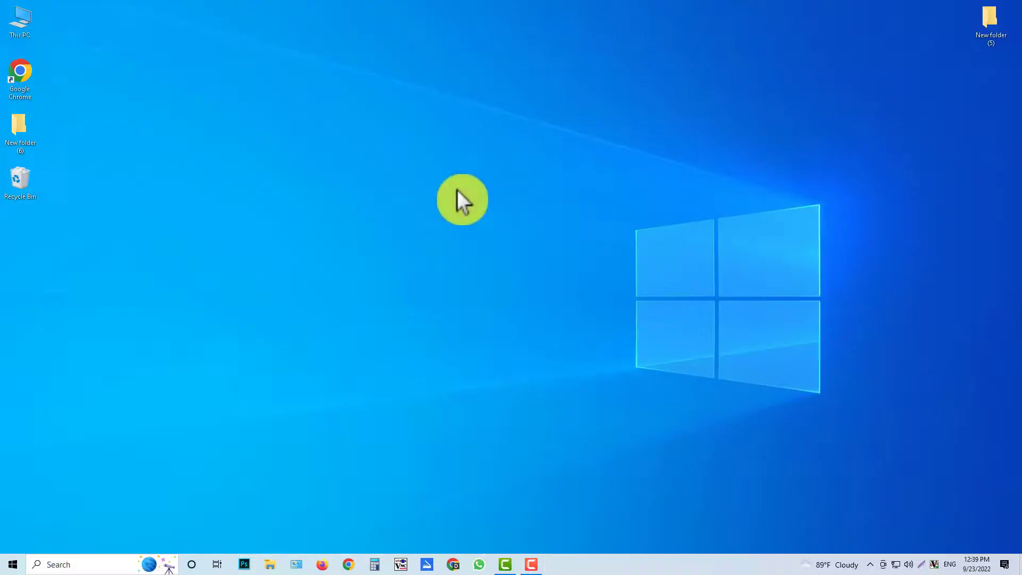
Step: Refresh the desktop
right_click(449, 165)
click(481, 209)
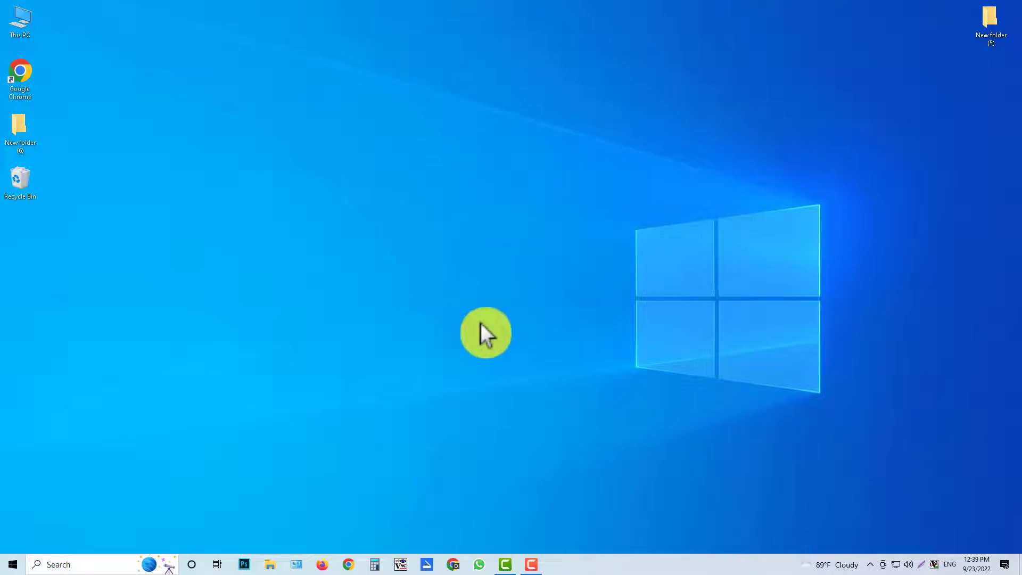